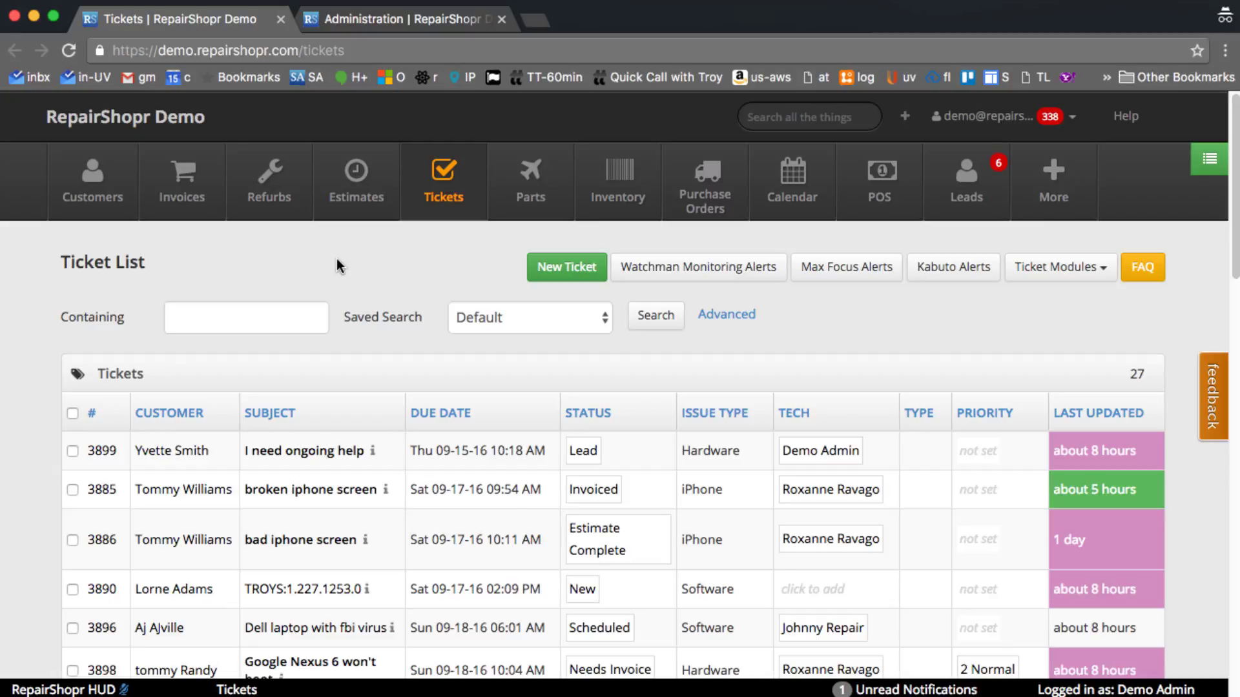
# Step: From the Administration tab, open Tickets > Ticket Automations to list Remind Techs to Order Parts and Babysit Invoiced
pyautogui.scroll(-3, 342, 256)
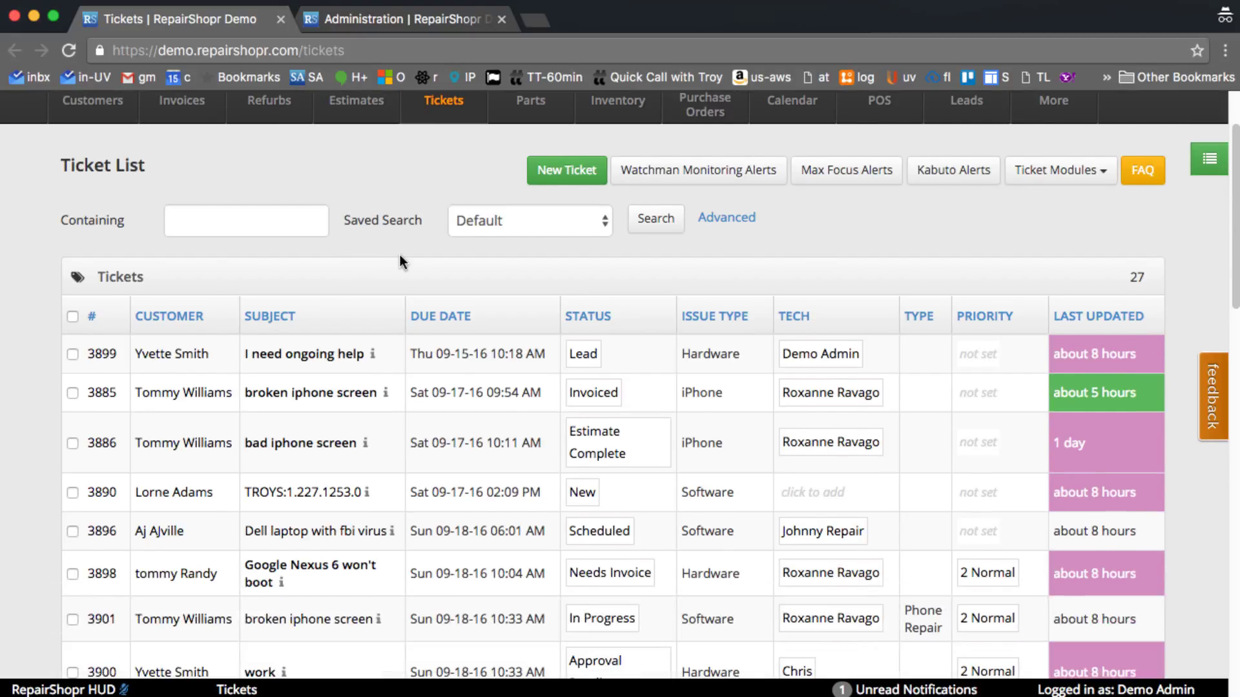
pyautogui.scroll(-1, 401, 257)
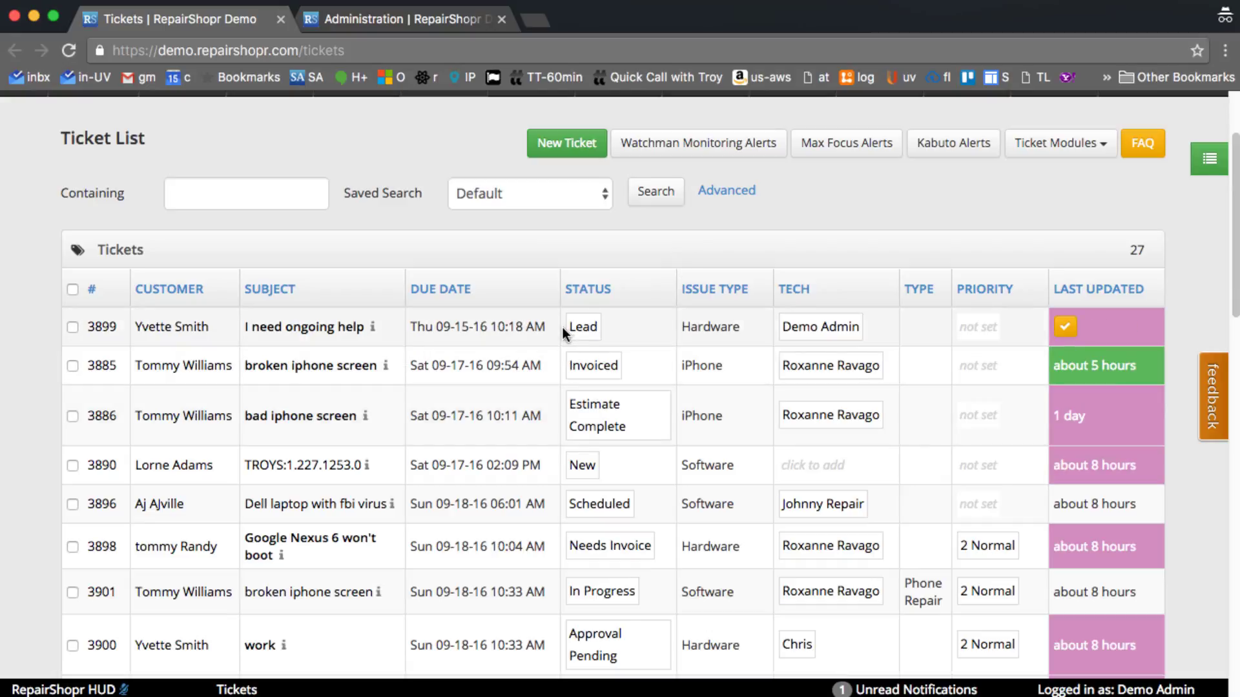
pyautogui.scroll(3, 499, 316)
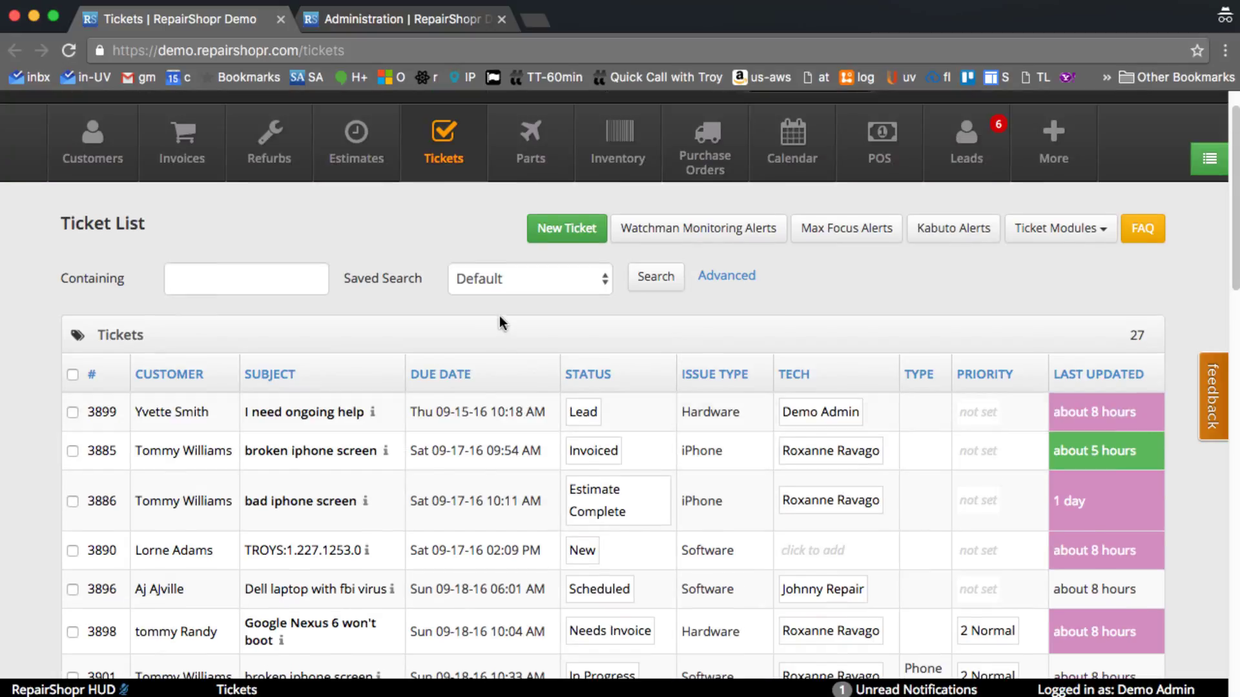
pyautogui.click(441, 21)
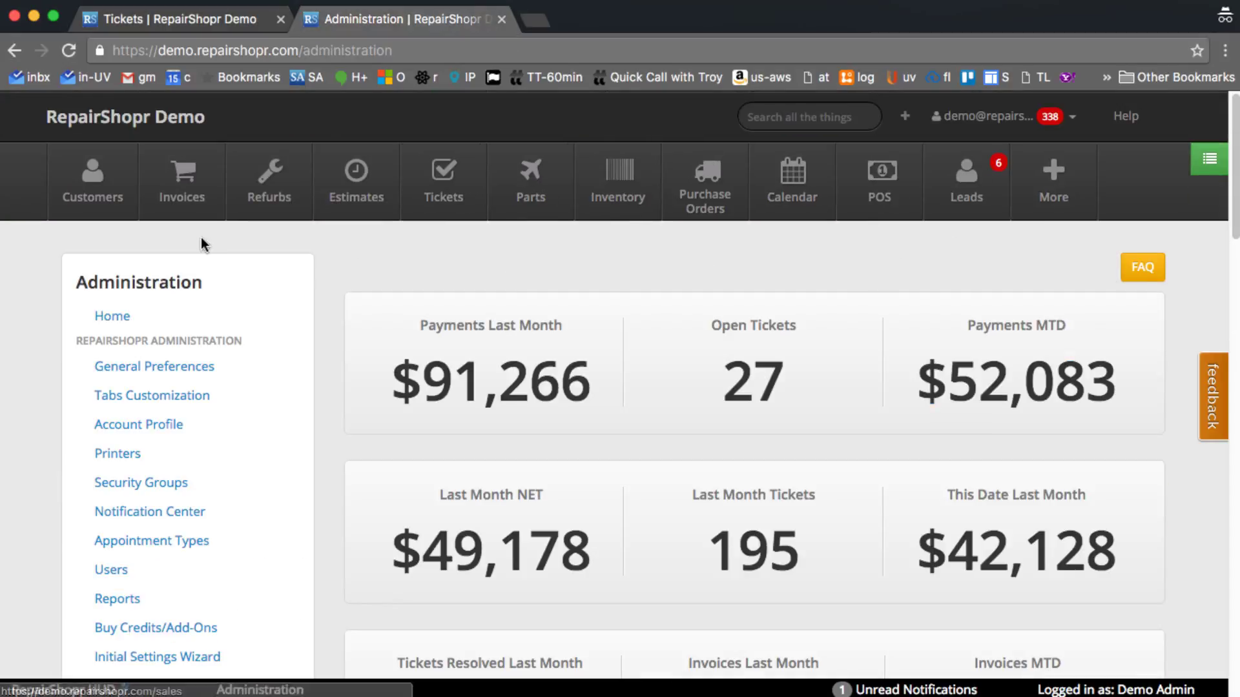
pyautogui.scroll(-12, 285, 435)
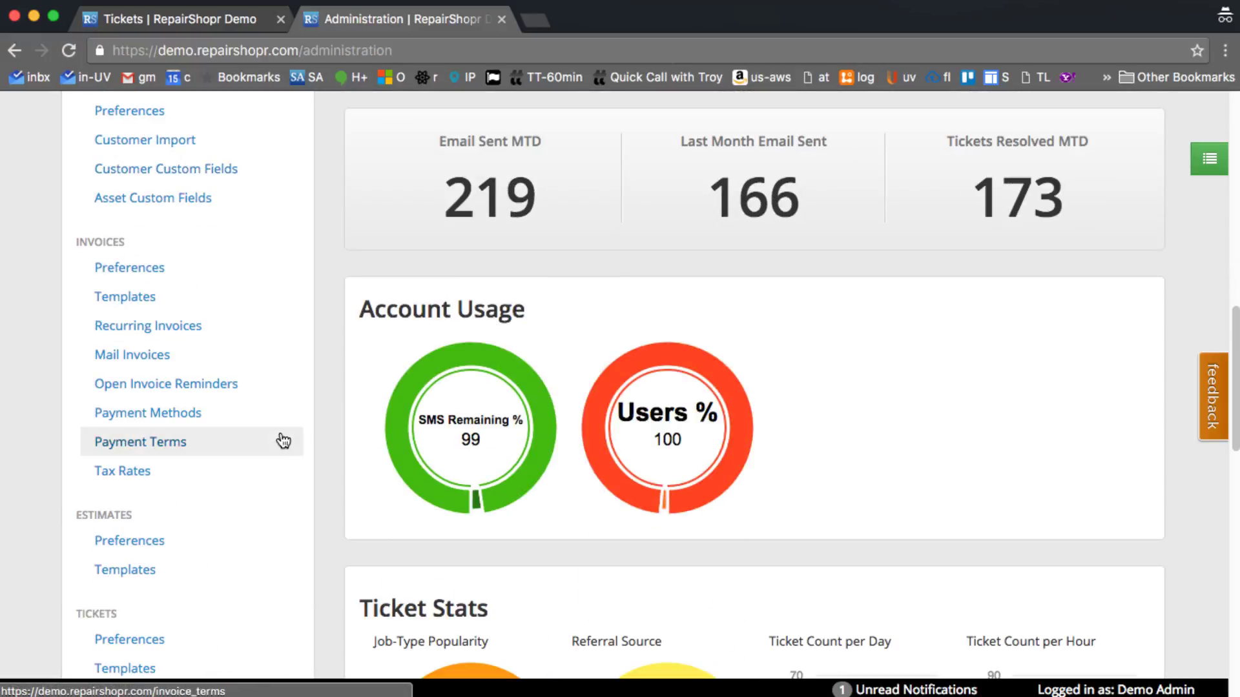
pyautogui.scroll(-4, 284, 436)
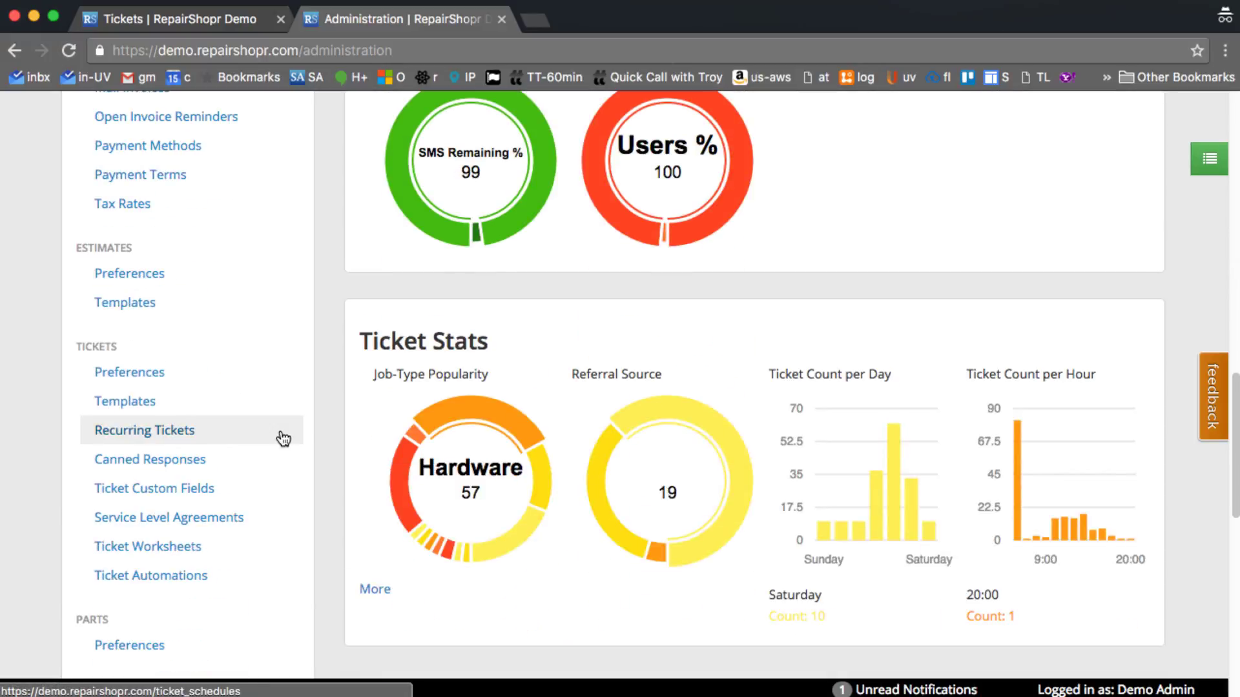
pyautogui.click(146, 579)
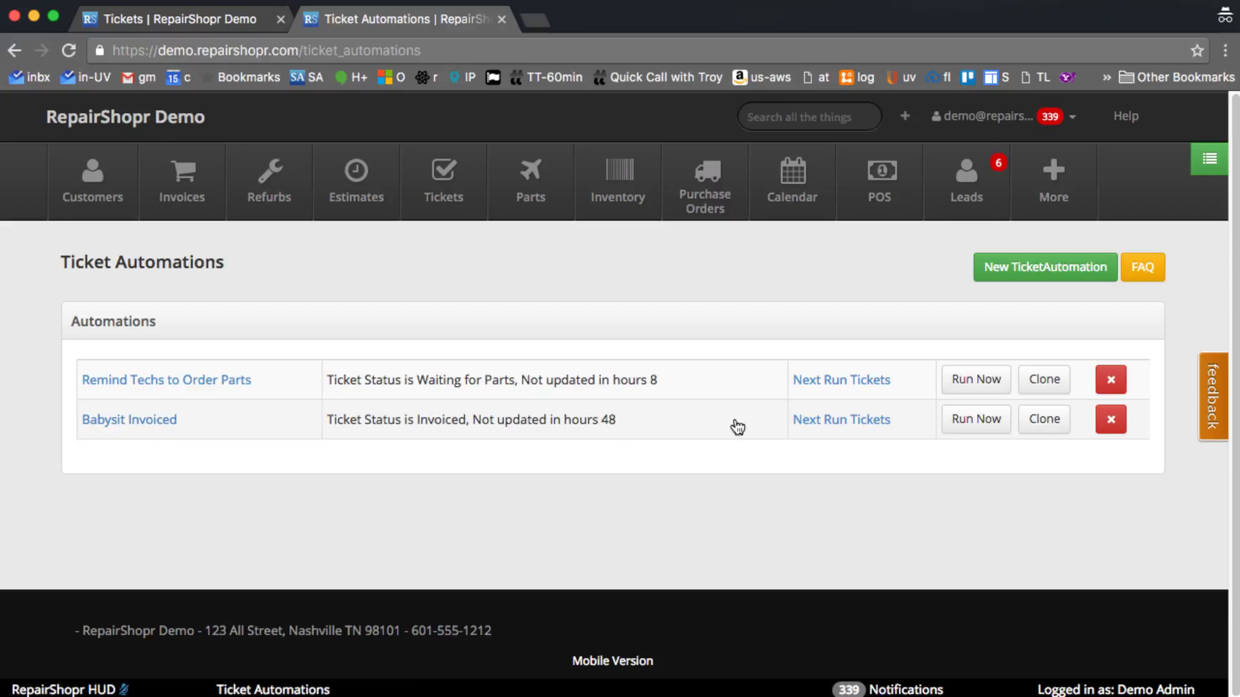
# Step: Open the Babysit Invoiced automation and check its Ticket Status condition choices without changing anything
pyautogui.click(130, 421)
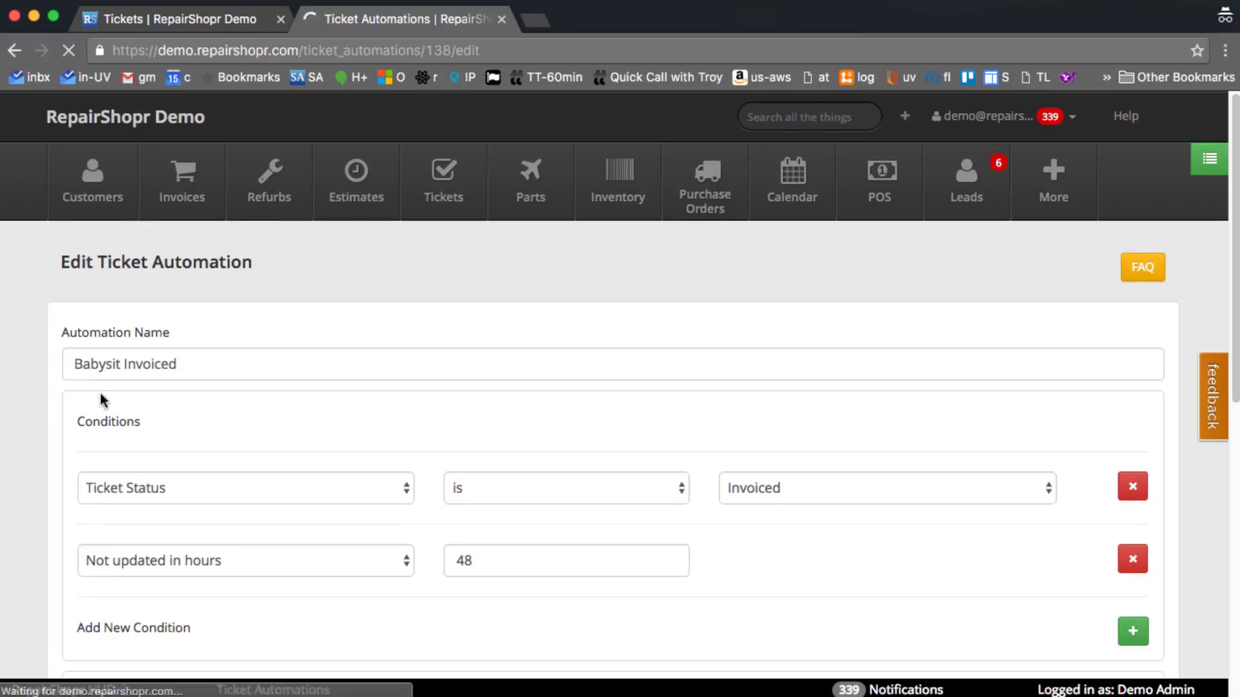
pyautogui.scroll(-3, 459, 391)
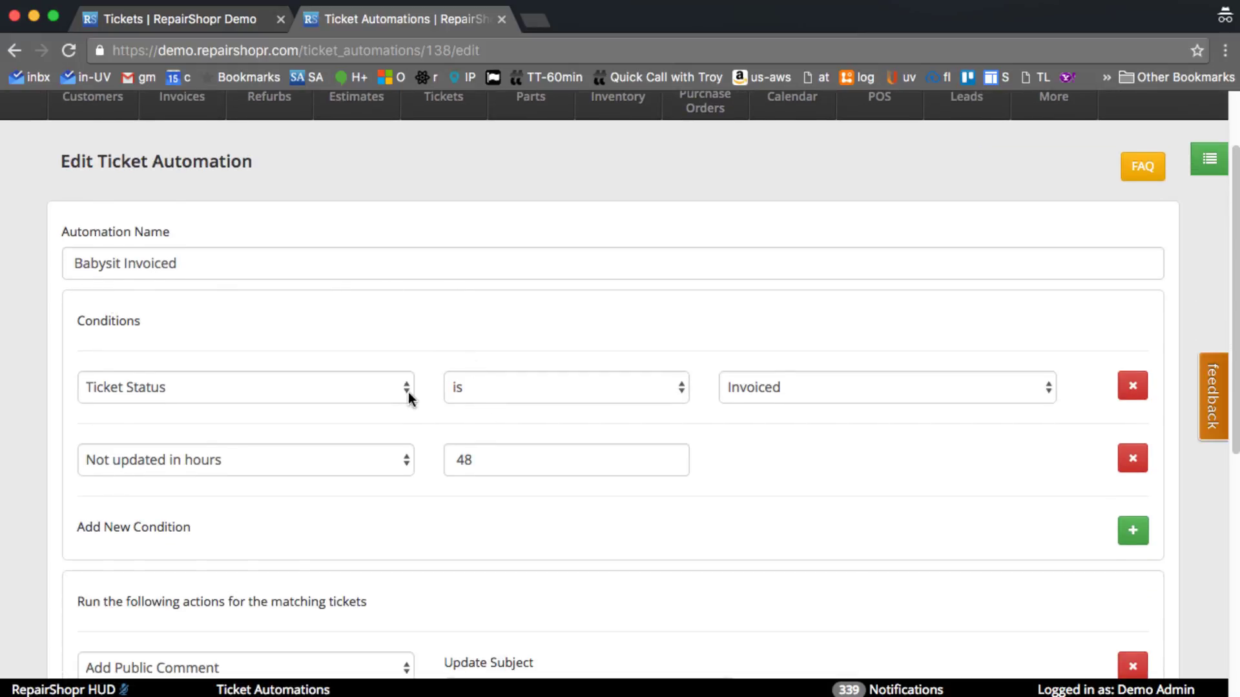
pyautogui.scroll(-2, 380, 388)
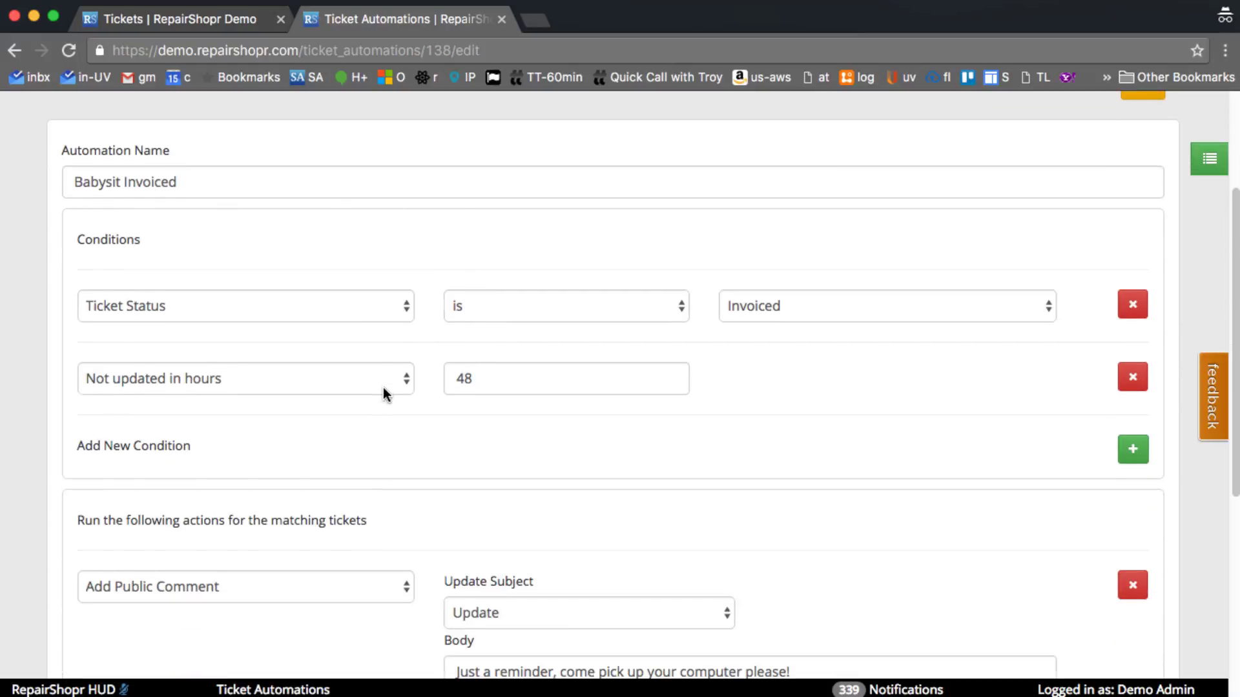
pyautogui.click(367, 312)
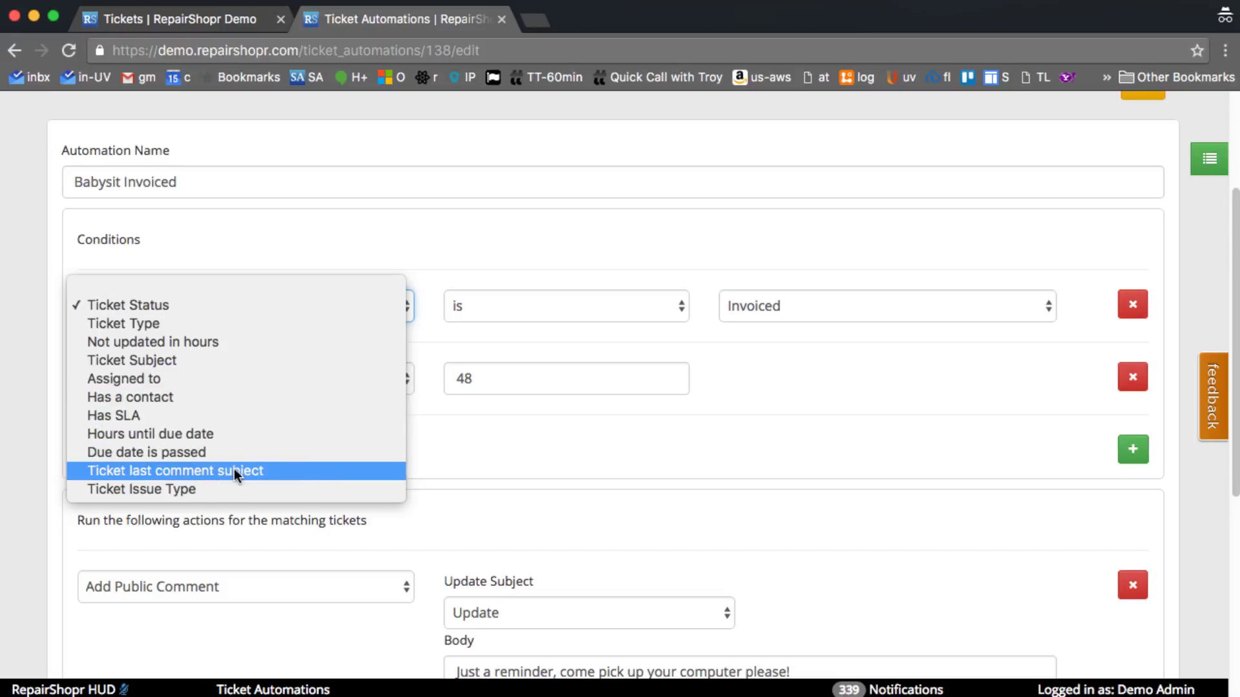
pyautogui.click(394, 251)
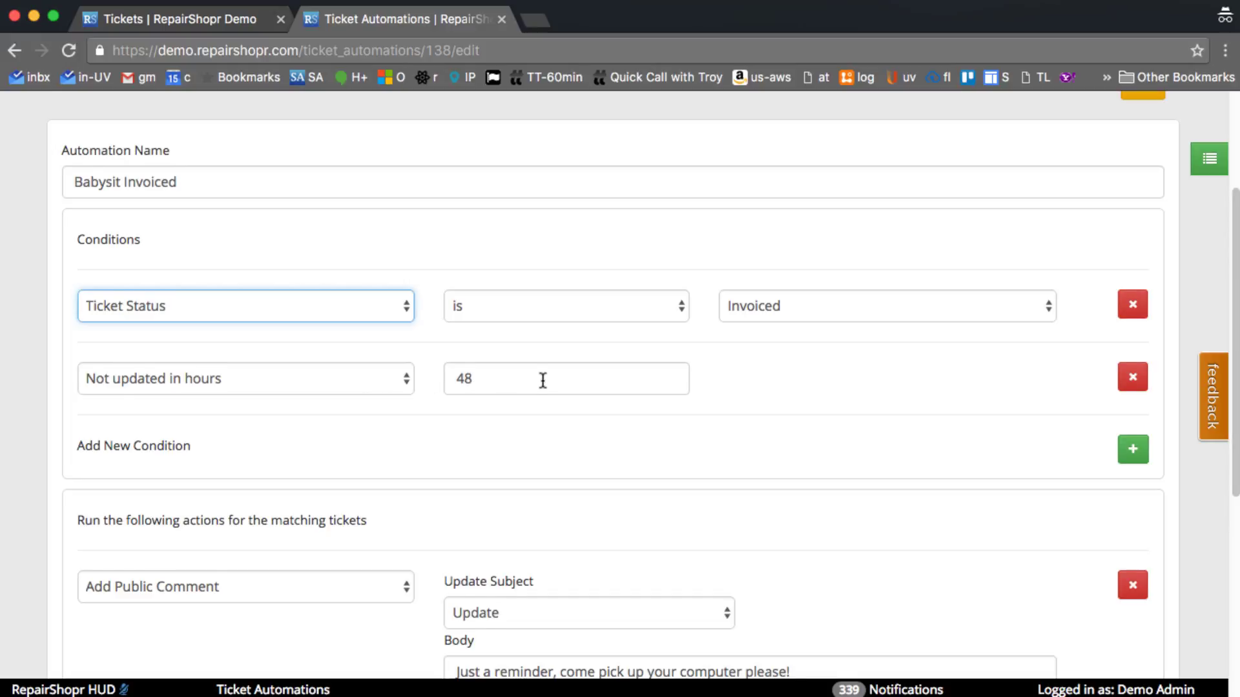
# Step: Scroll to the actions and show the action-type choices for the existing Add Public Comment action
pyautogui.scroll(-4, 541, 377)
pyautogui.scroll(-2, 541, 372)
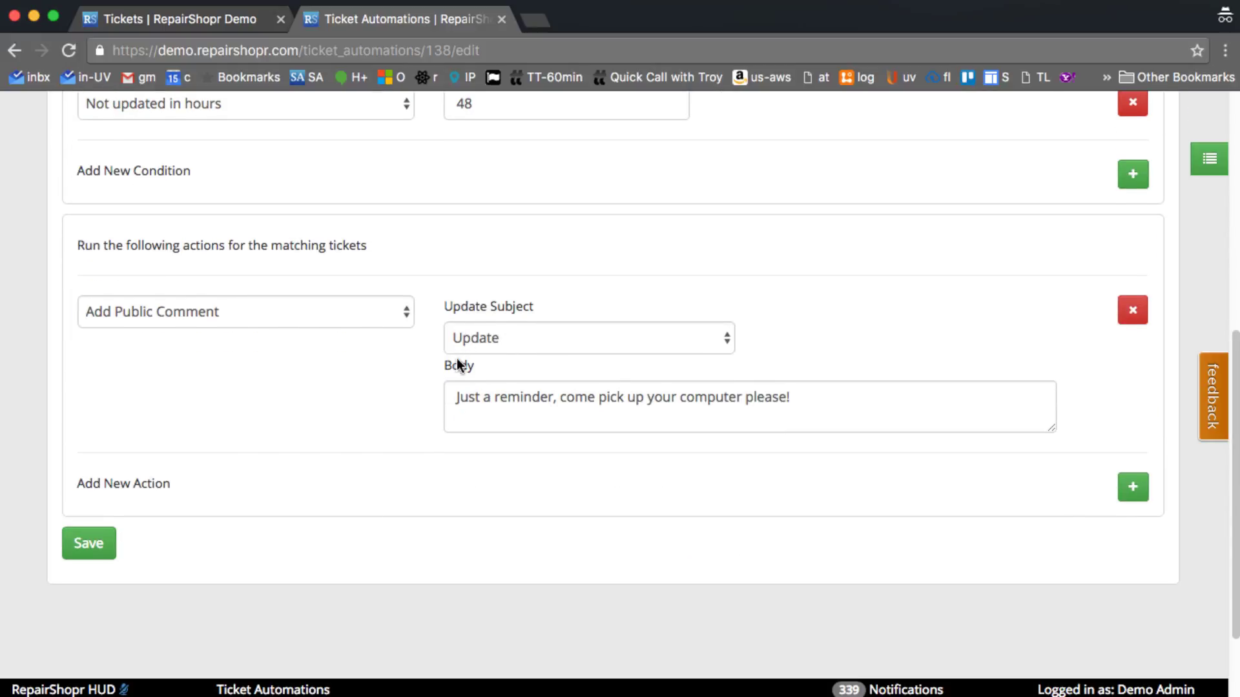
pyautogui.click(381, 317)
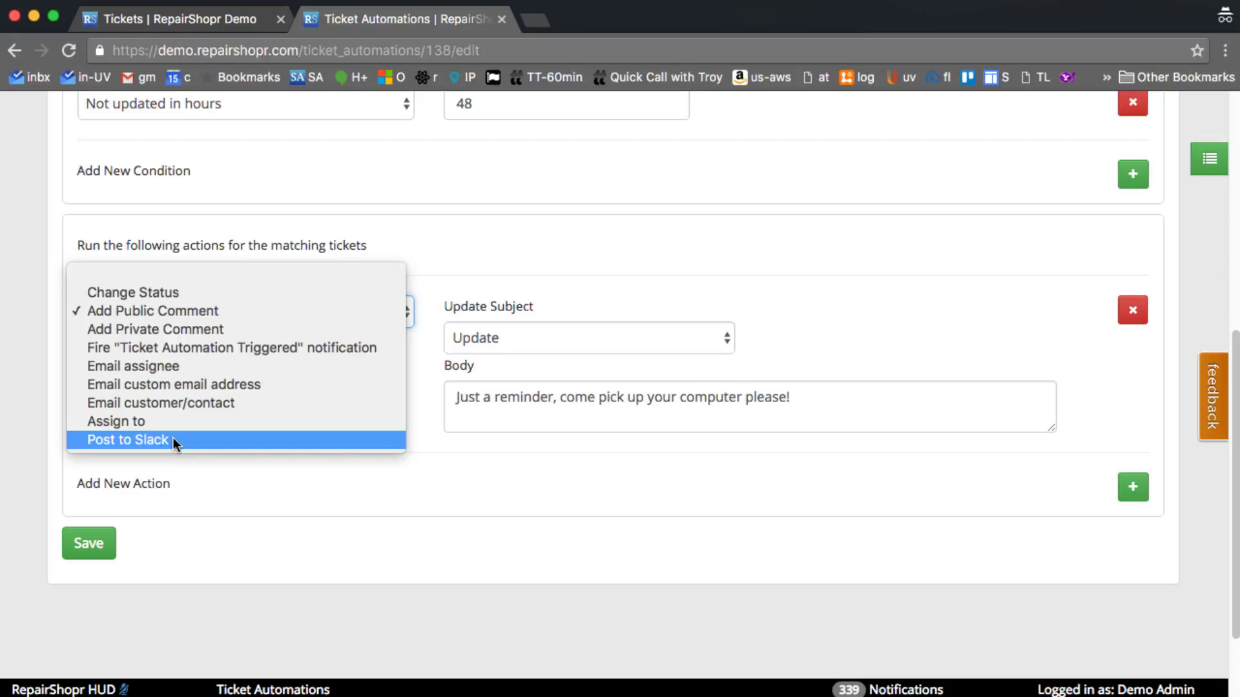
# Step: Try adding a Post to Slack action to Babysit Invoiced, then remove it again
pyautogui.click(680, 258)
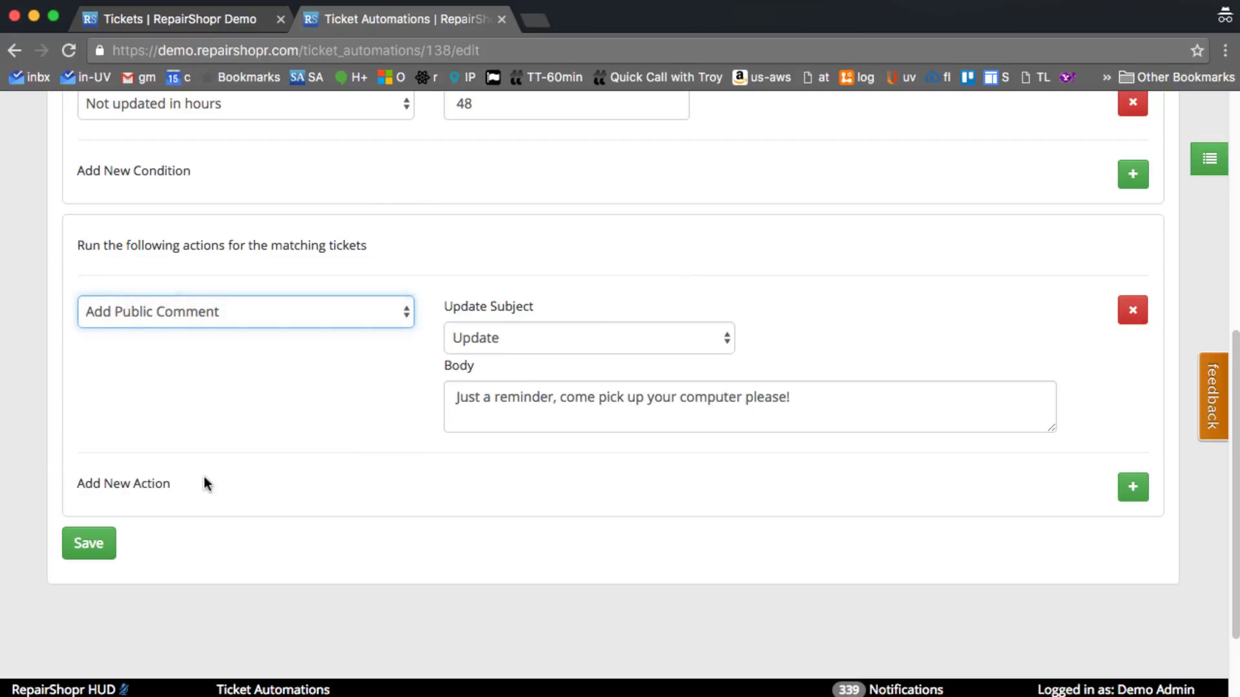
pyautogui.click(1131, 489)
pyautogui.scroll(-3, 439, 357)
pyautogui.click(381, 307)
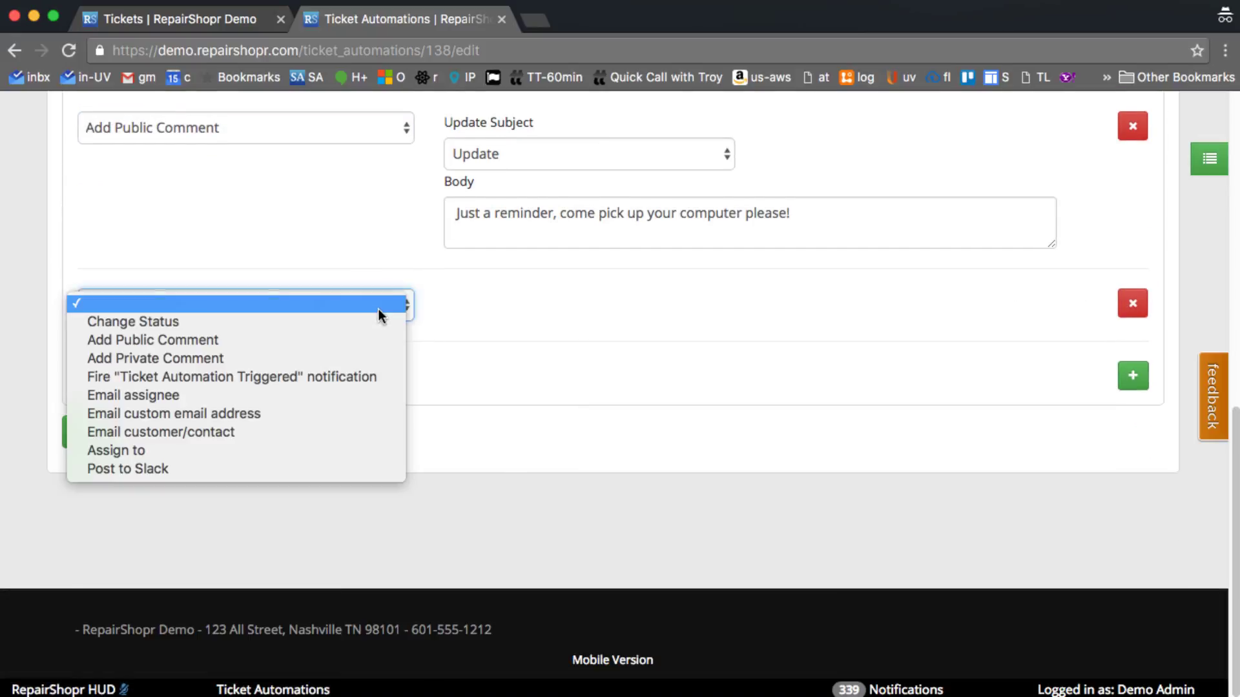
pyautogui.click(173, 471)
pyautogui.click(510, 332)
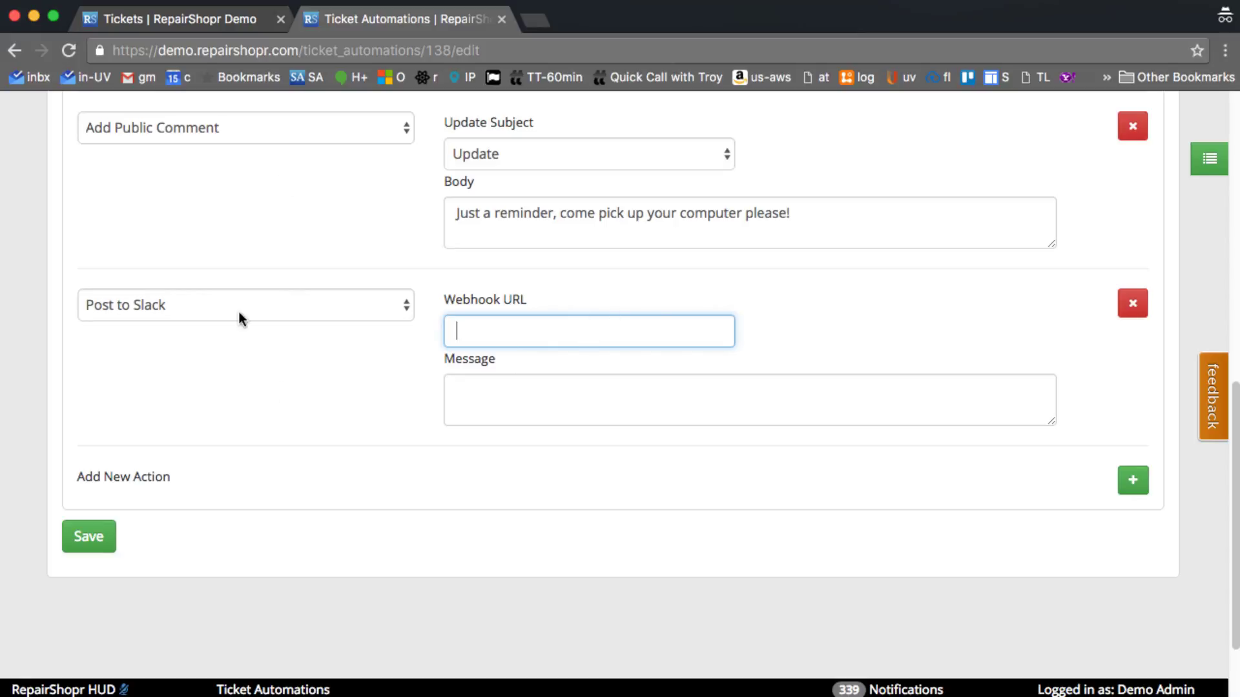
pyautogui.click(1133, 303)
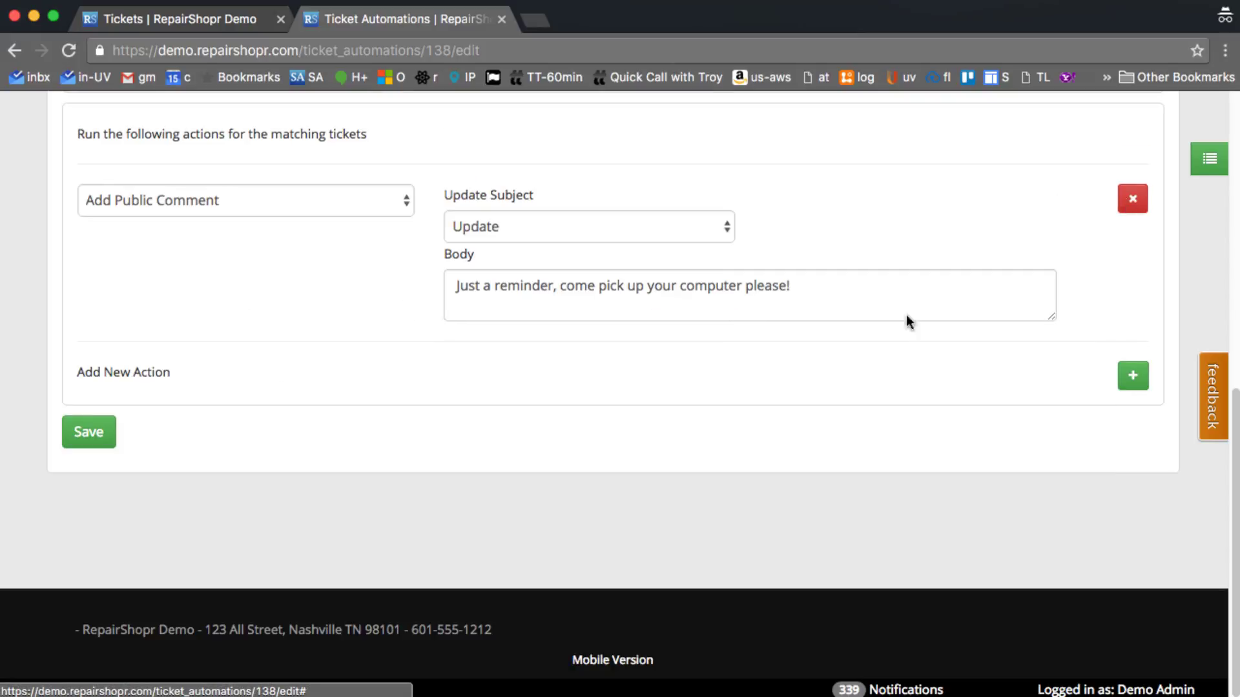
# Step: Review the form and click into the reminder comment's Body field
pyautogui.scroll(6, 811, 331)
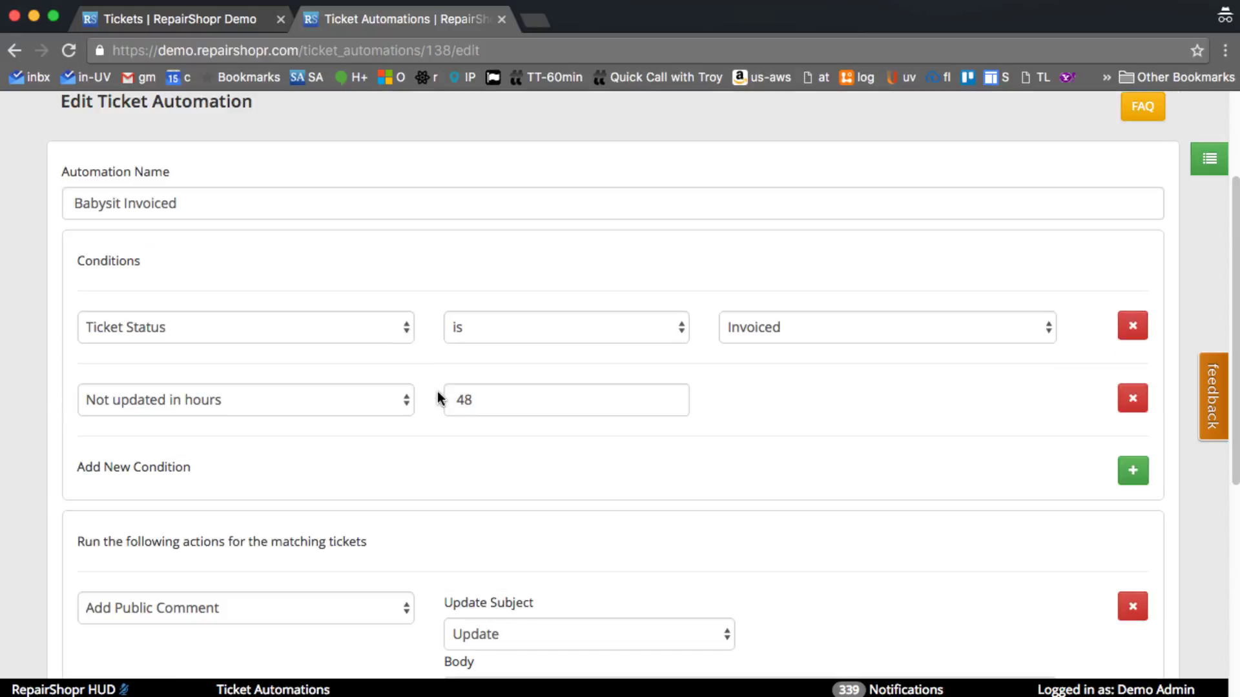
pyautogui.scroll(-1, 432, 391)
pyautogui.scroll(-4, 446, 362)
pyautogui.scroll(4, 429, 384)
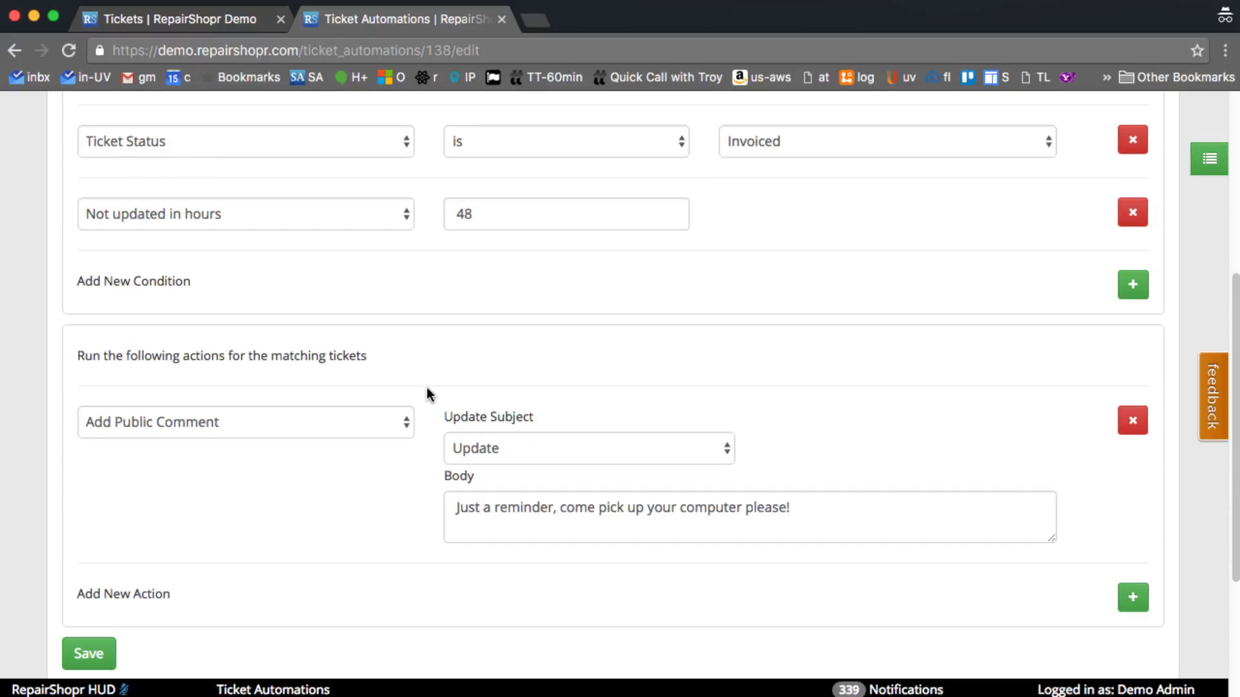
pyautogui.scroll(-1, 754, 291)
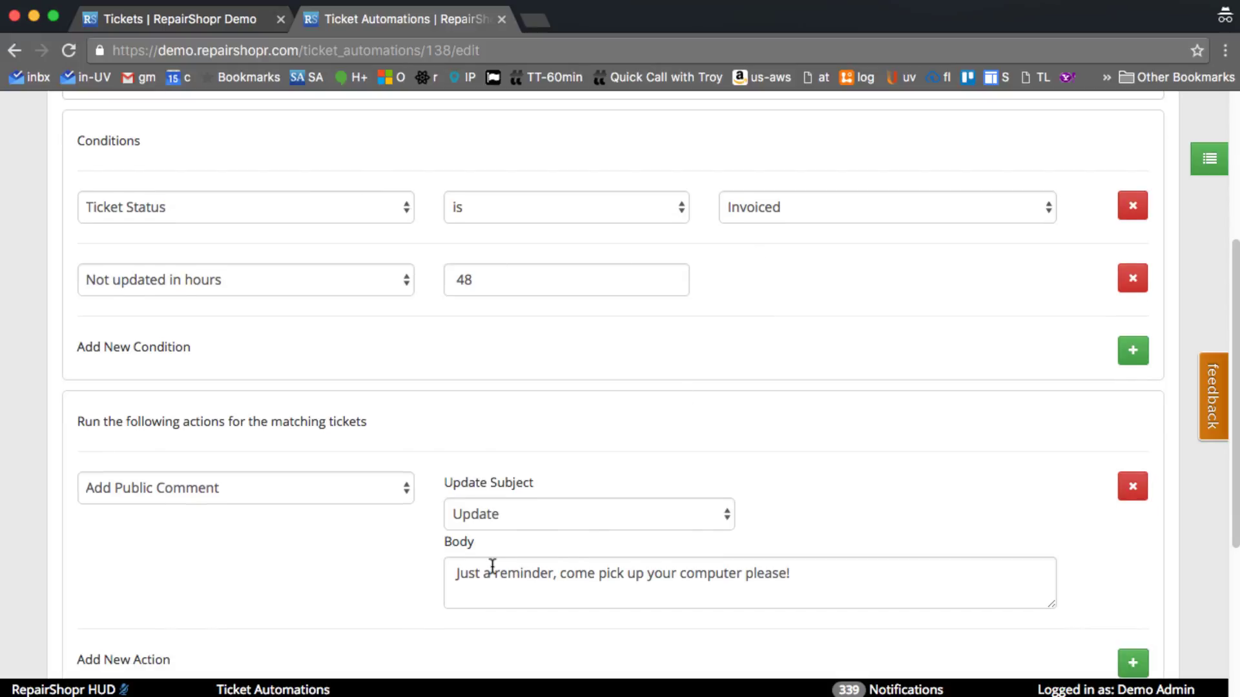
pyautogui.scroll(-3, 686, 562)
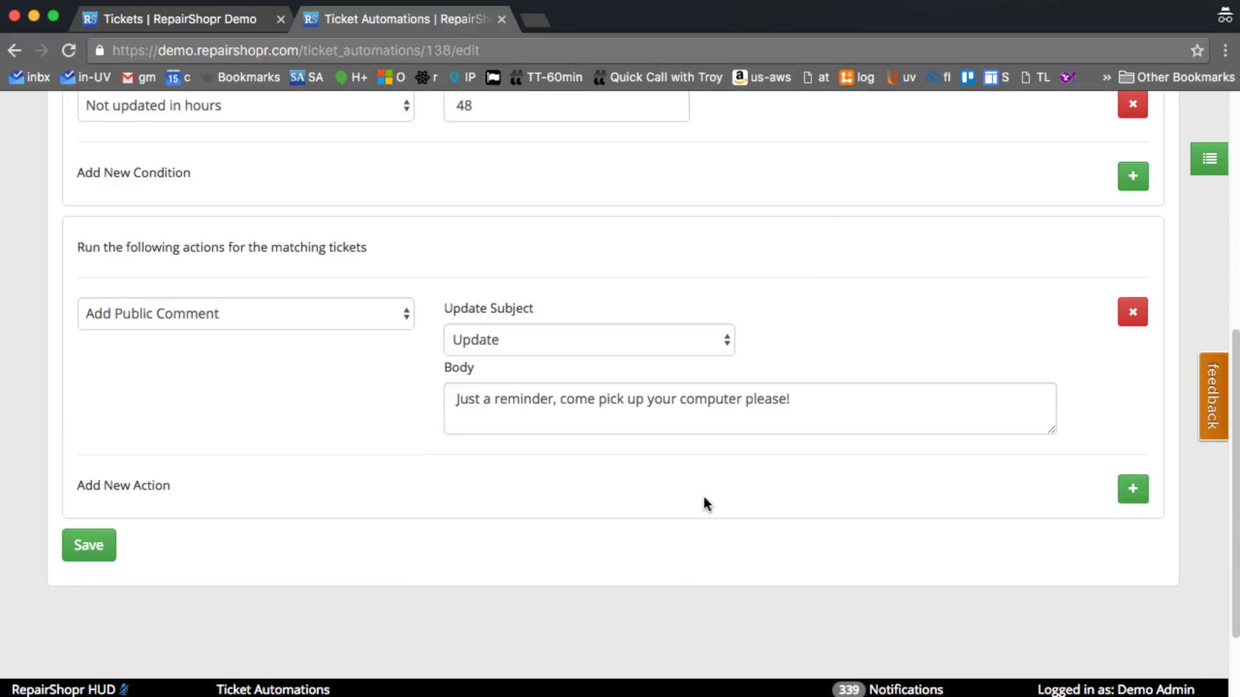
pyautogui.click(820, 399)
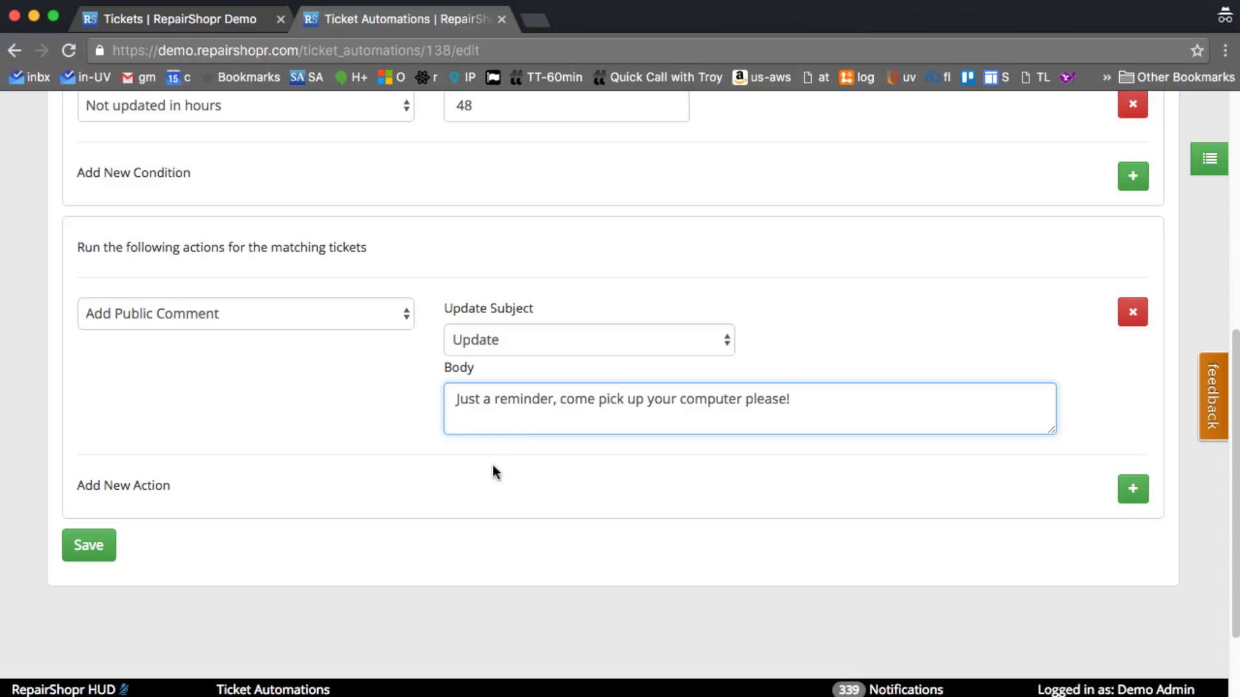
pyautogui.scroll(3, 555, 432)
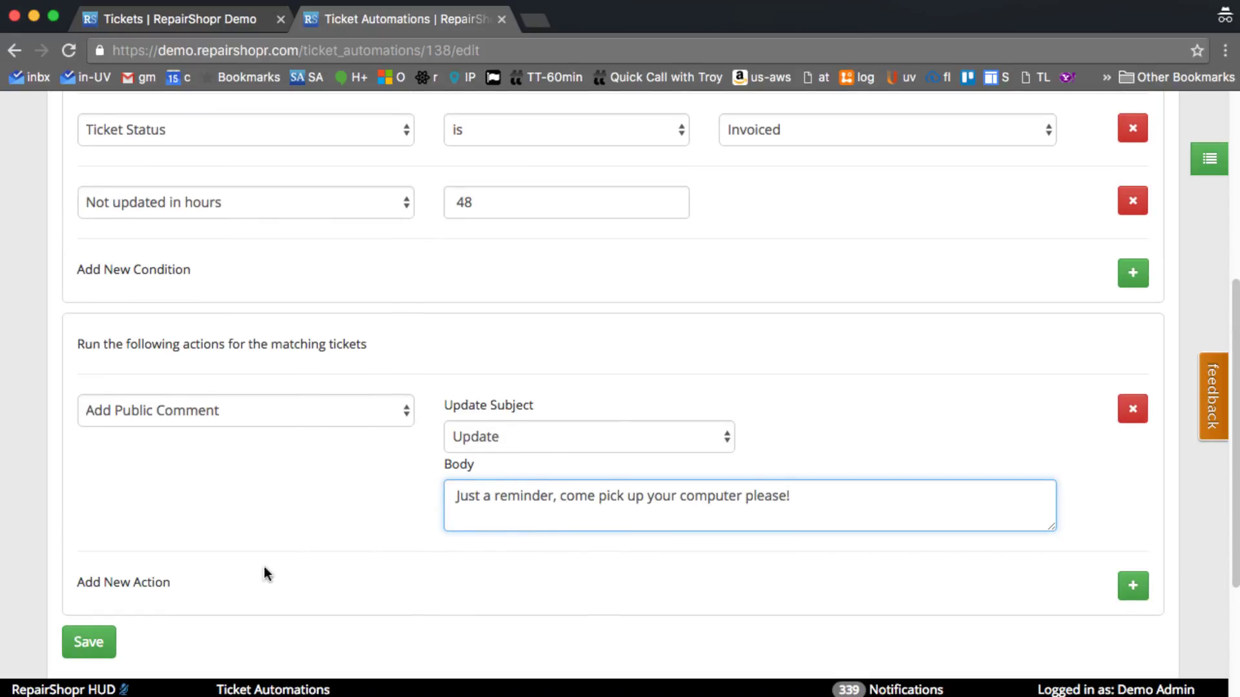
# Step: Back on the list, open Remind Techs to Order Parts and review its Waiting for Parts, 8-hour conditions and private comment
pyautogui.click(13, 51)
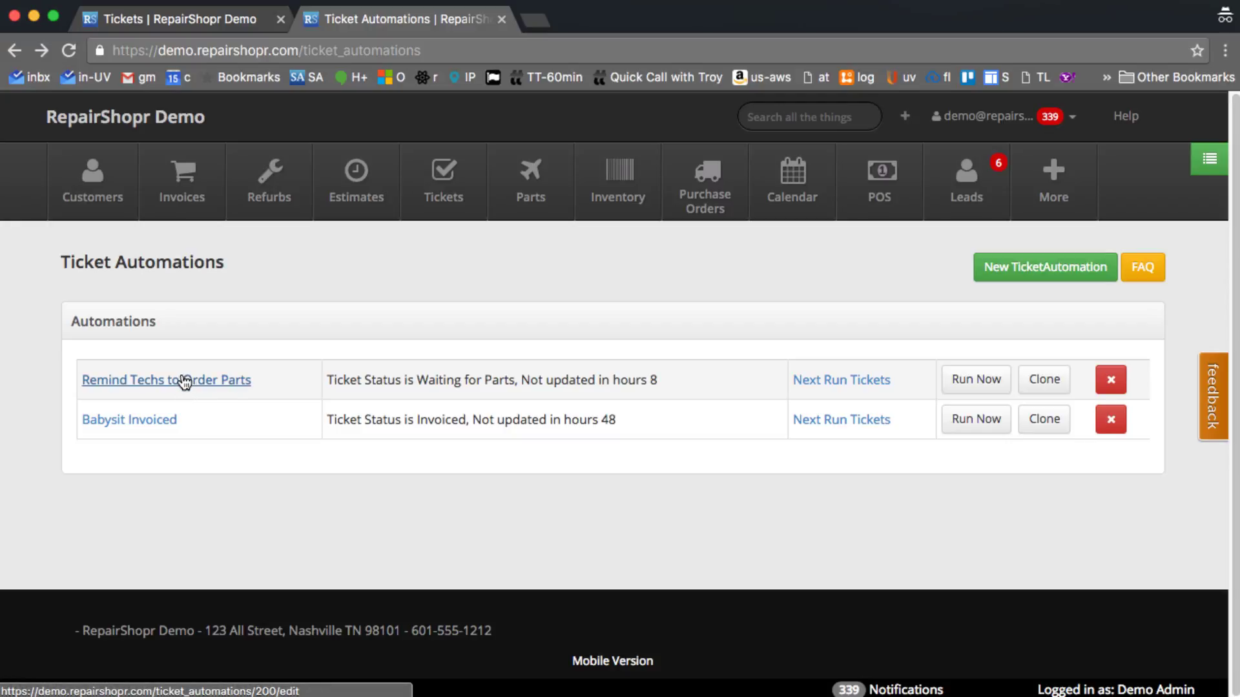
pyautogui.click(186, 381)
pyautogui.scroll(-3, 187, 372)
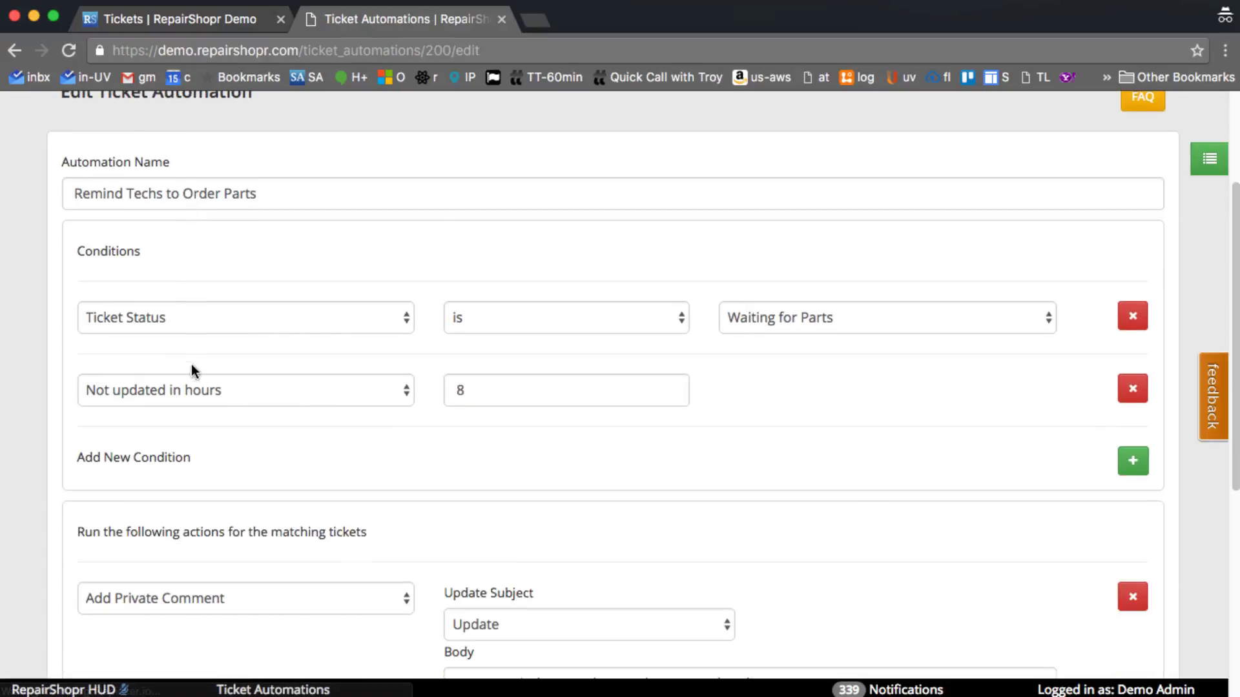
pyautogui.scroll(-1, 255, 233)
pyautogui.scroll(-1, 251, 237)
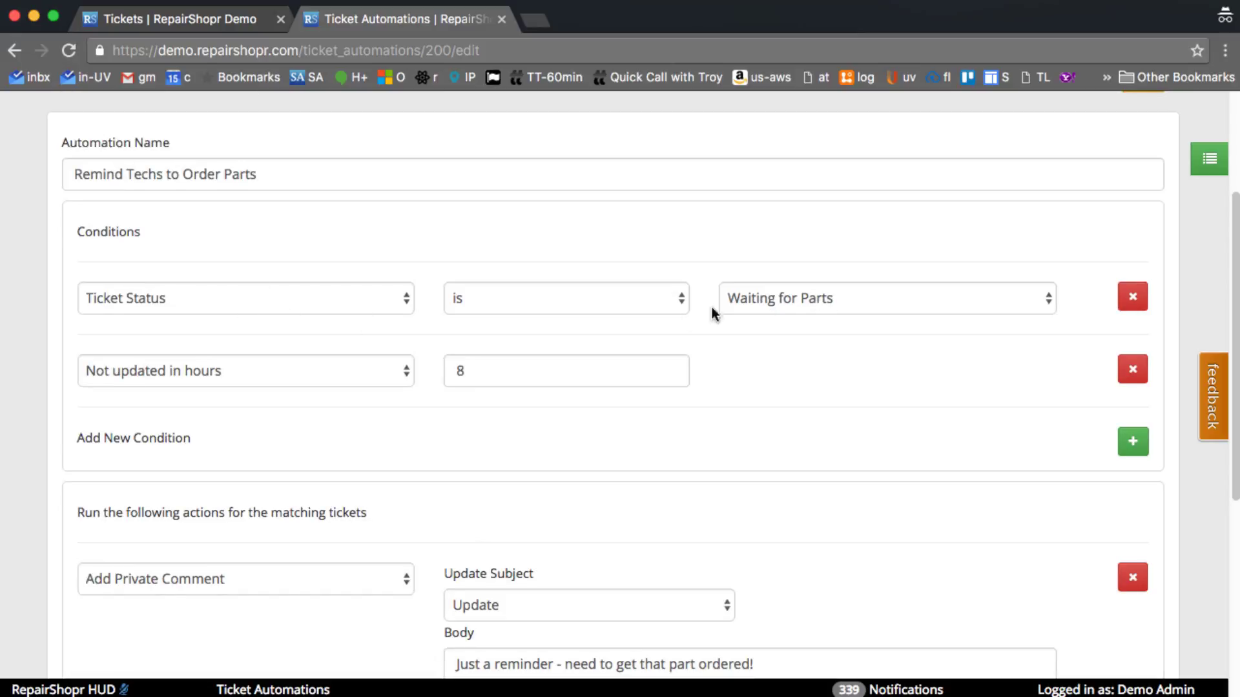
pyautogui.scroll(-5, 509, 359)
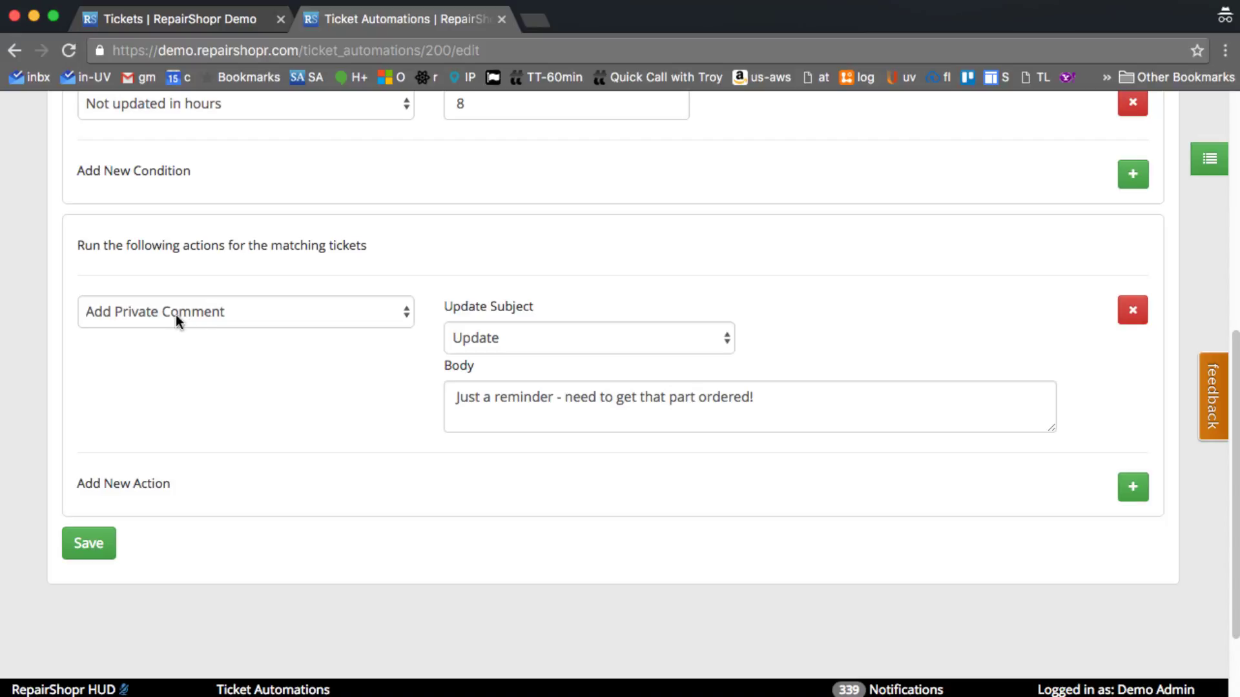
pyautogui.scroll(1, 264, 306)
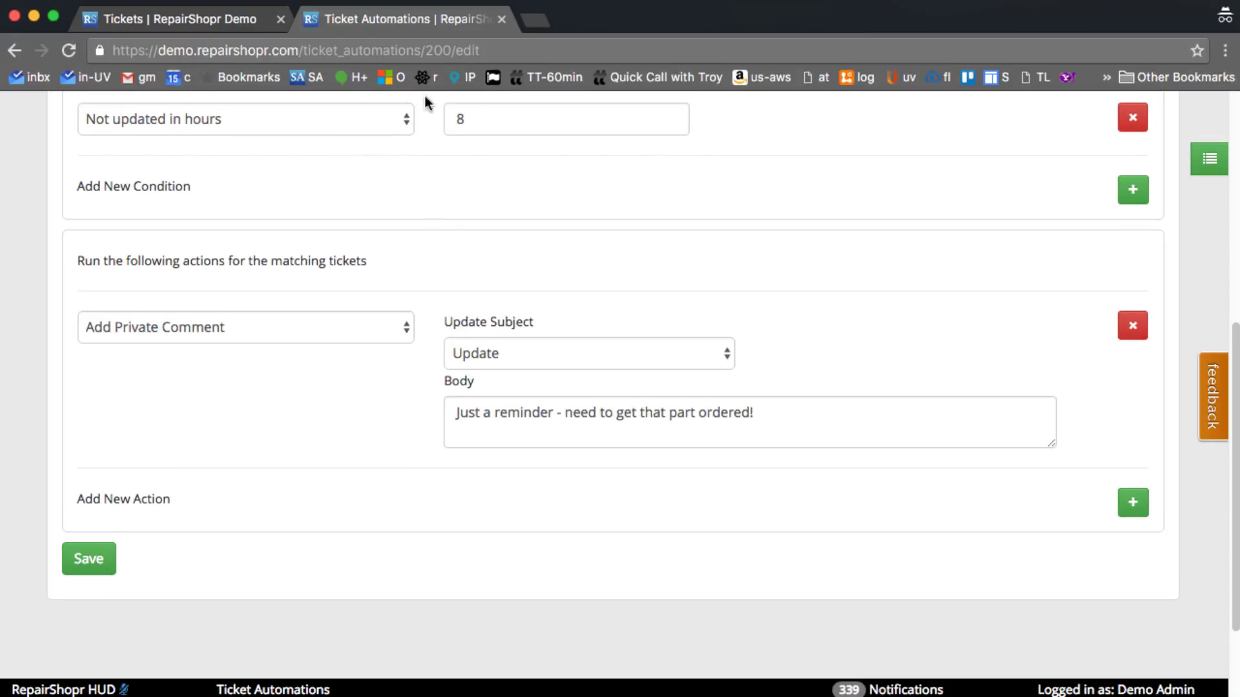
pyautogui.scroll(-1, 440, 368)
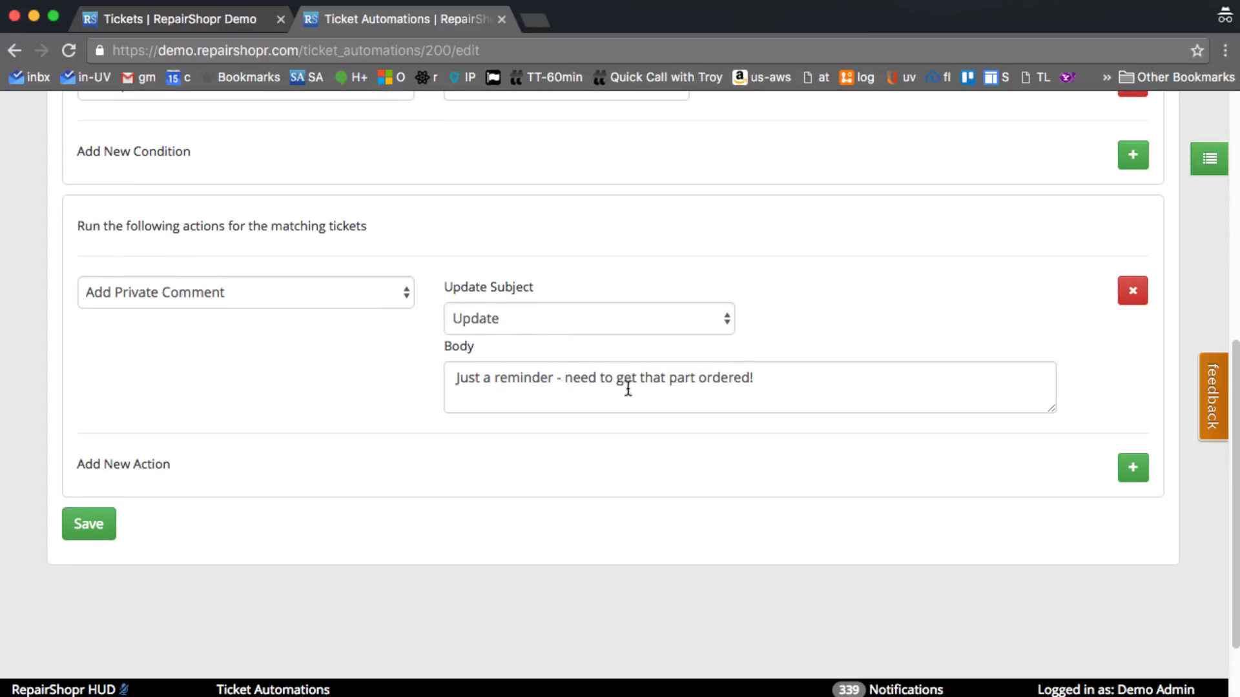
pyautogui.scroll(3, 685, 390)
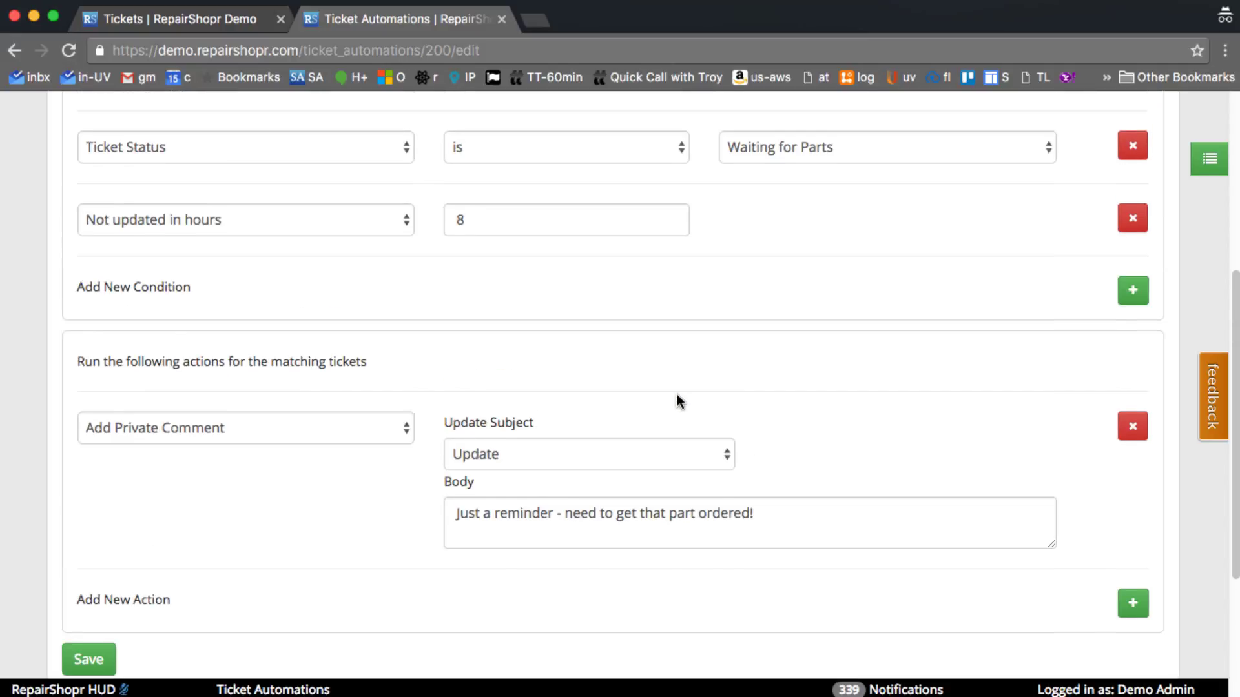
pyautogui.scroll(2, 677, 395)
pyautogui.scroll(-1, 402, 584)
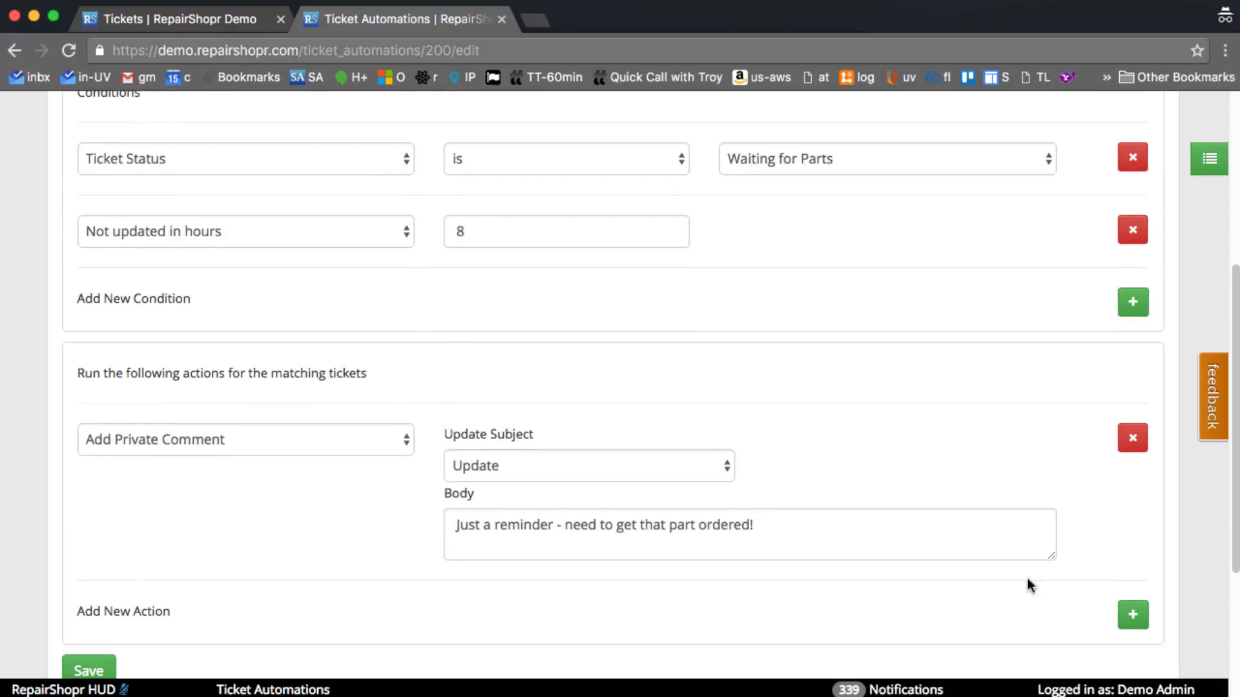
# Step: Add a Change Status action set to In Progress, then go back to the Ticket Automations list
pyautogui.click(1132, 612)
pyautogui.scroll(-1, 603, 465)
pyautogui.click(204, 584)
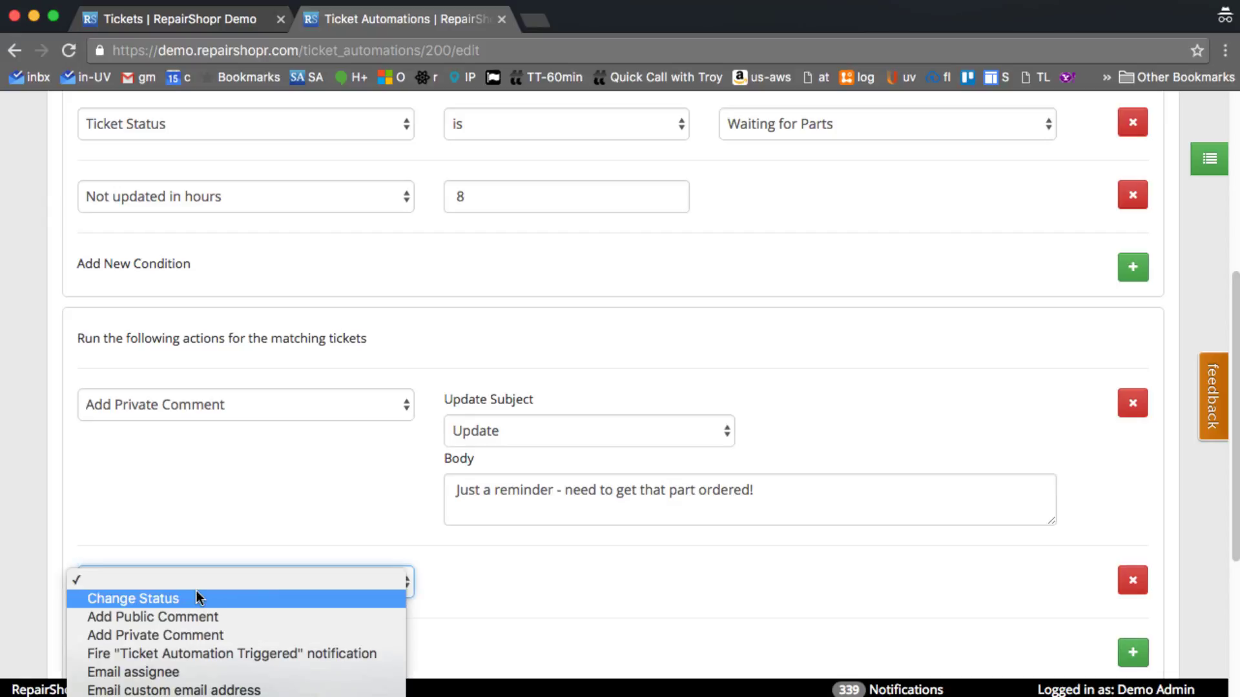
pyautogui.click(197, 592)
pyautogui.click(538, 581)
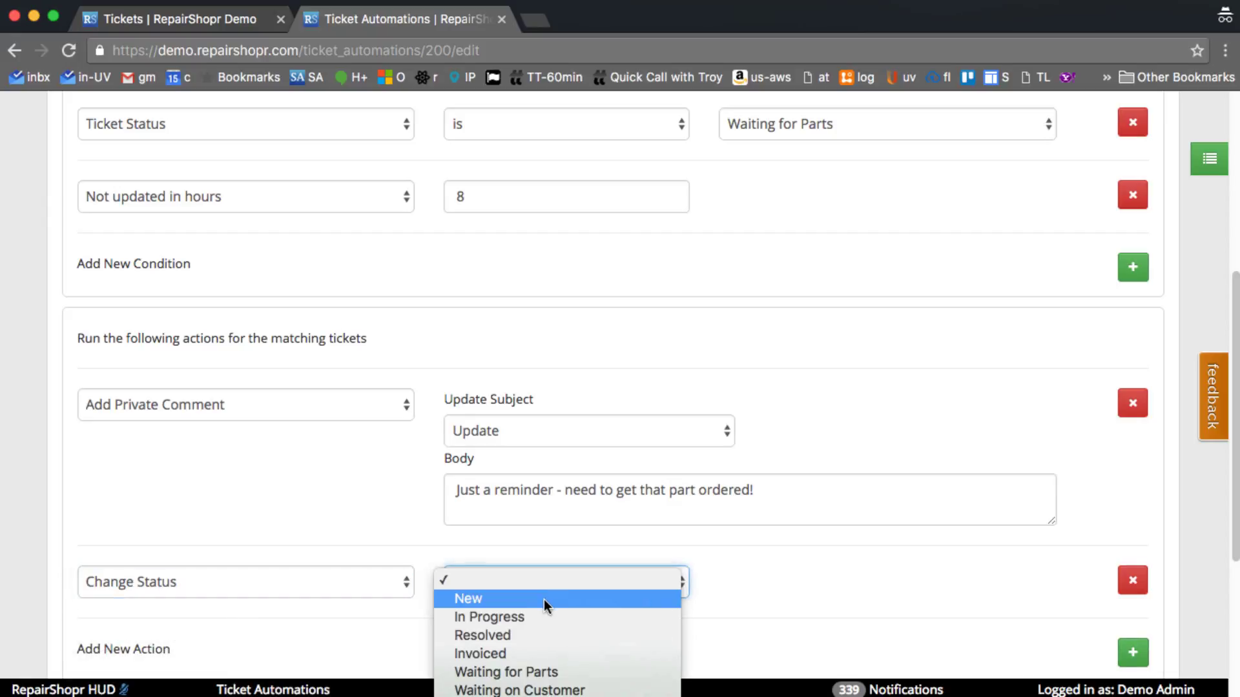
pyautogui.click(540, 598)
pyautogui.click(629, 581)
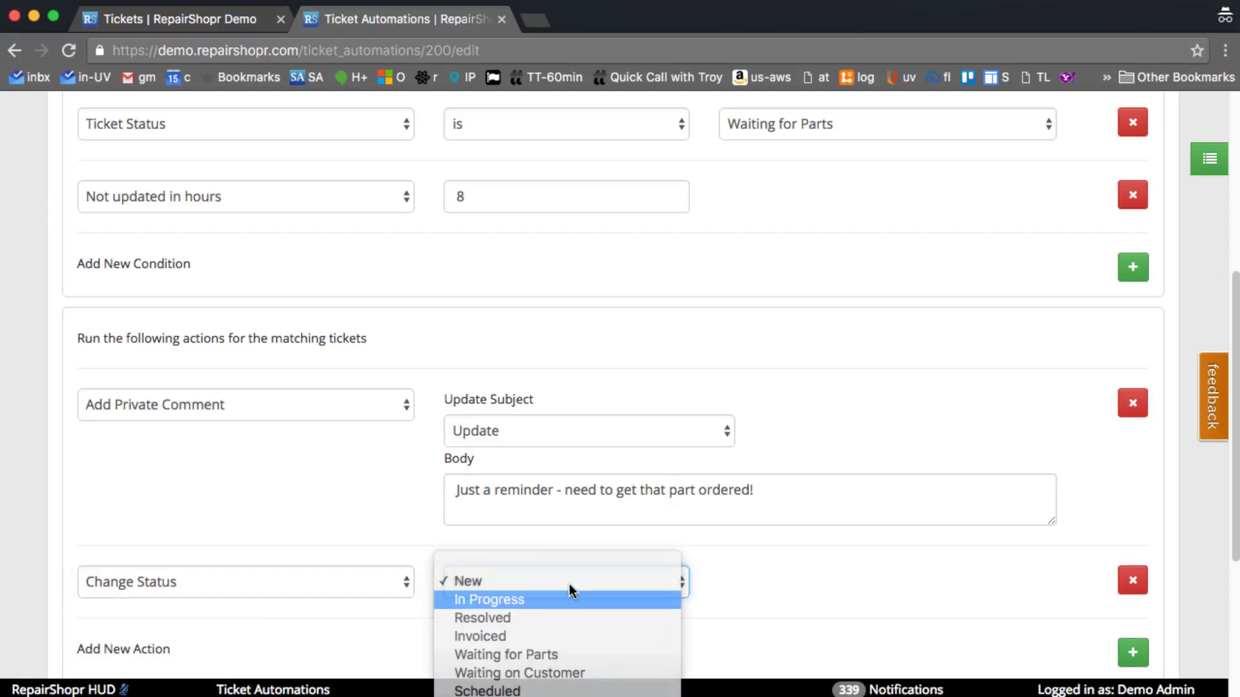
pyautogui.click(571, 598)
pyautogui.scroll(-1, 297, 529)
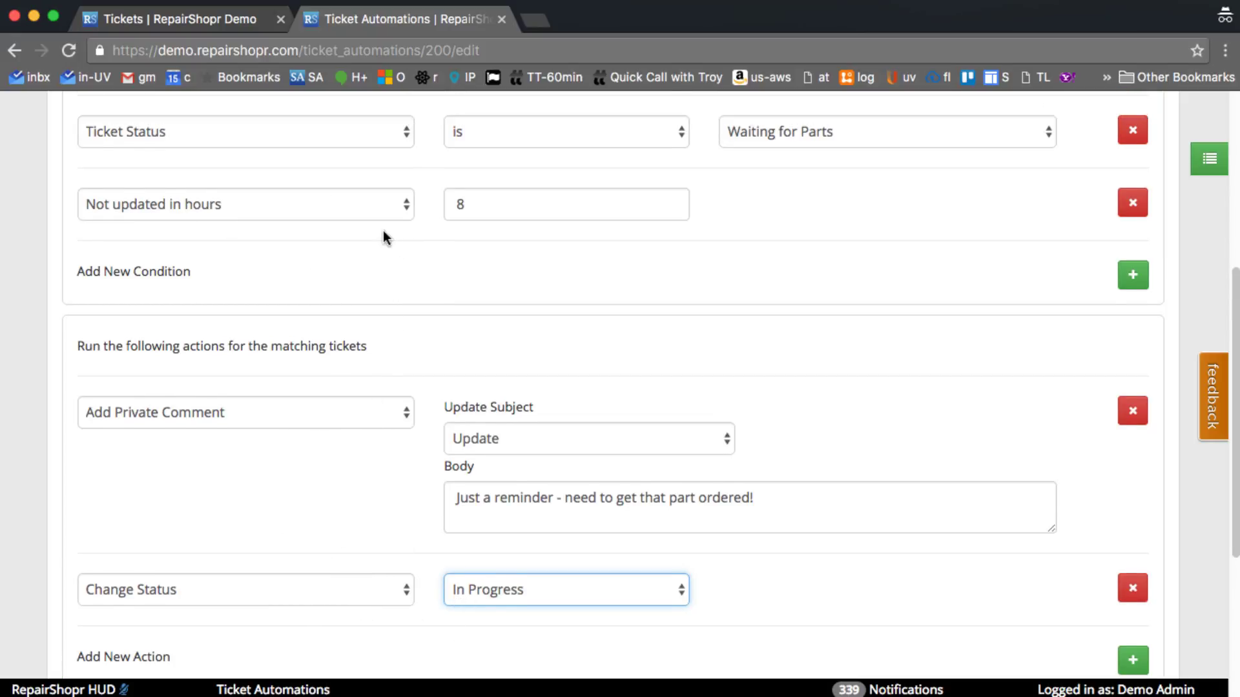
pyautogui.scroll(-3, 312, 349)
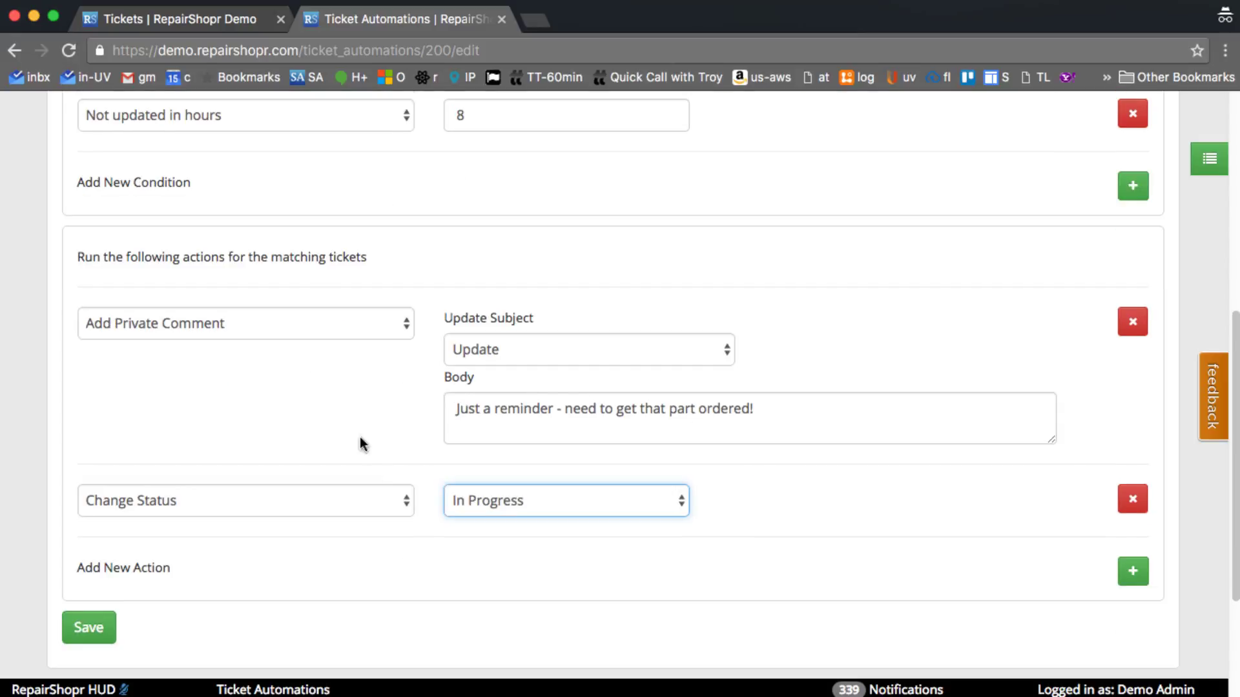
pyautogui.click(16, 52)
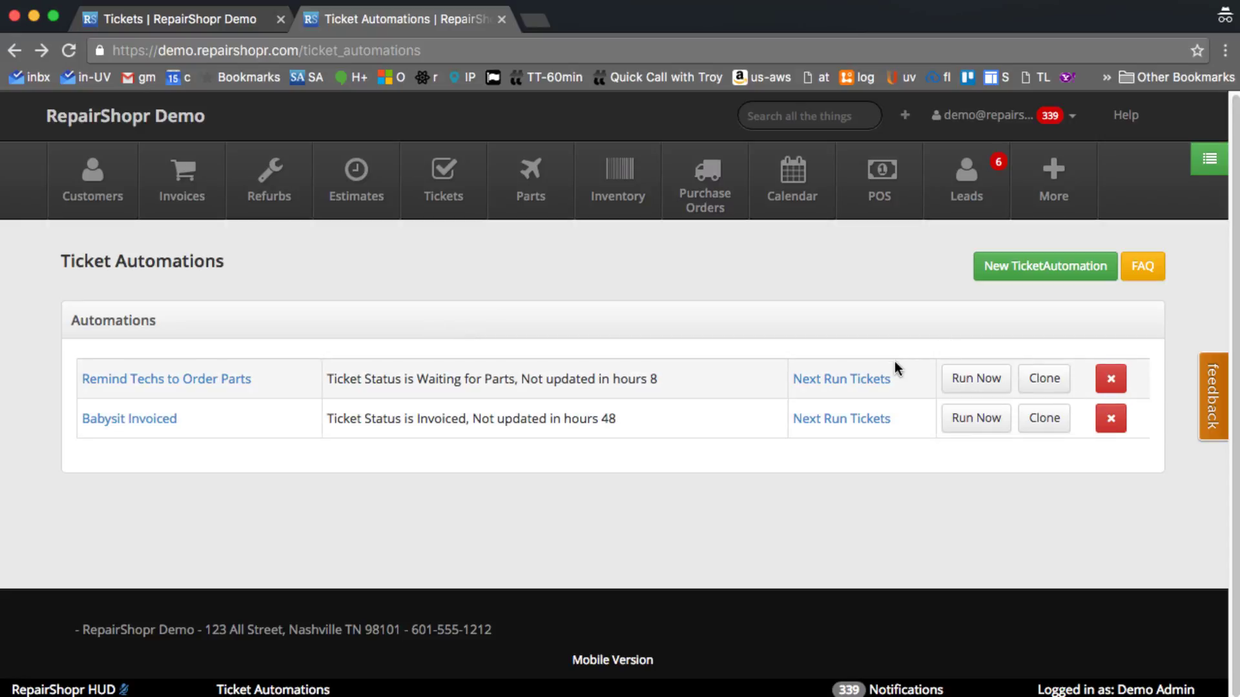
pyautogui.click(874, 379)
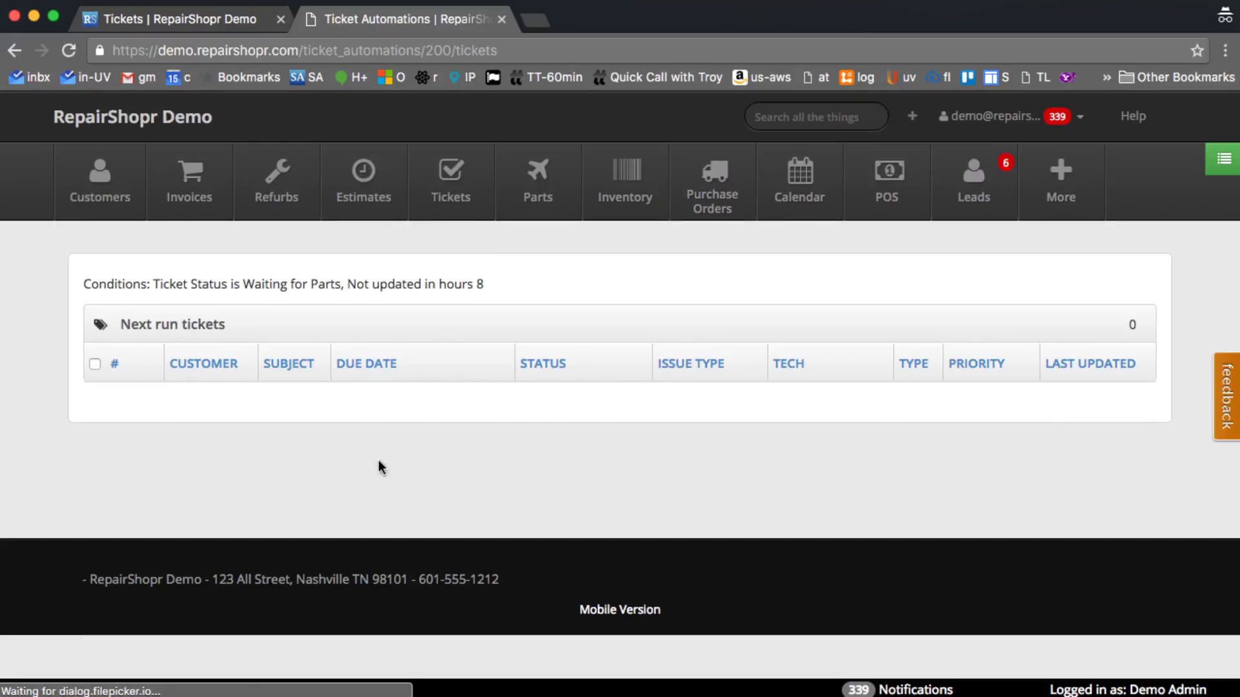
pyautogui.click(15, 53)
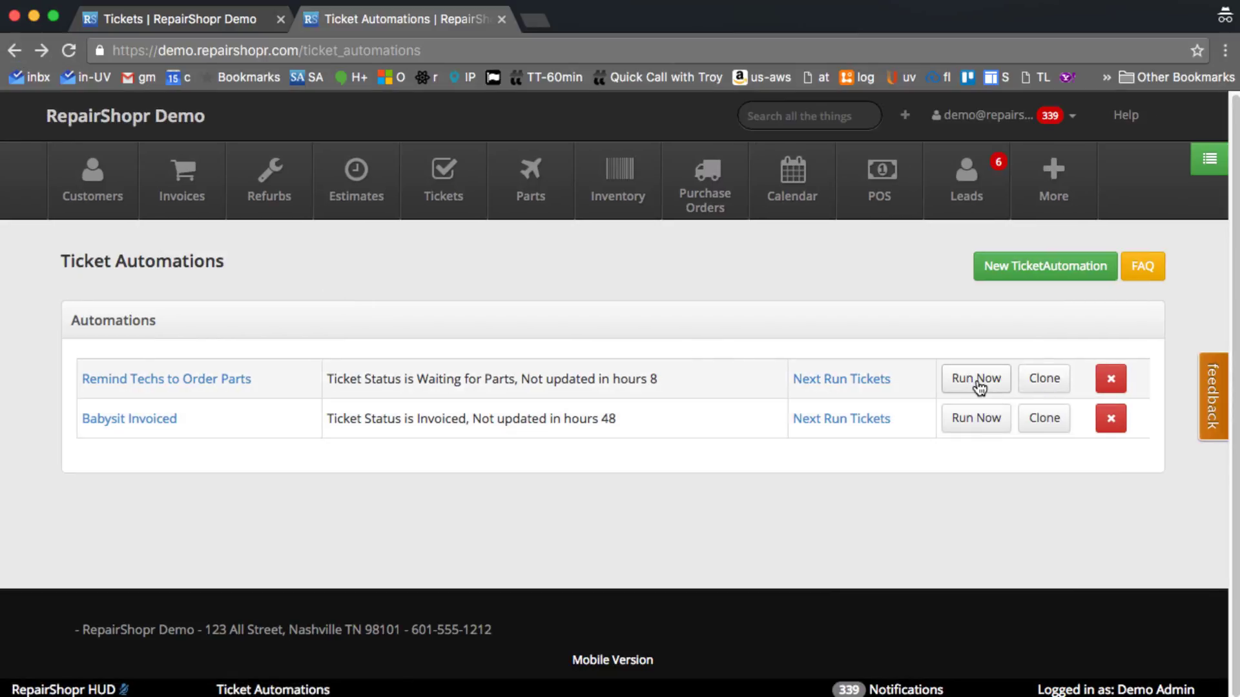